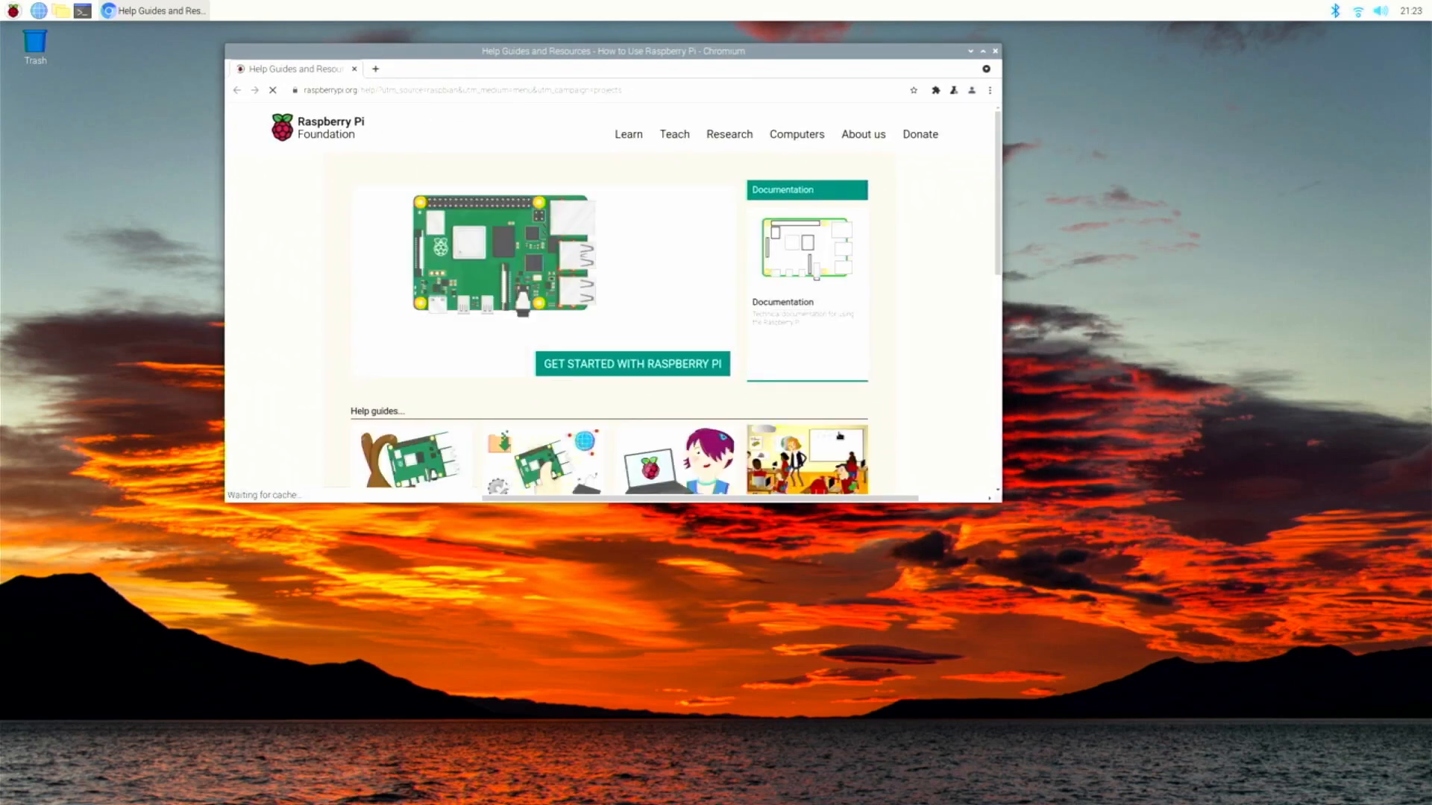
# - Enlarge the browser window, look over the help guides and site sections on the Raspberry Pi Foundation page, and close the window
pyautogui.moveTo(1005, 504); pyautogui.dragTo(1082, 653)
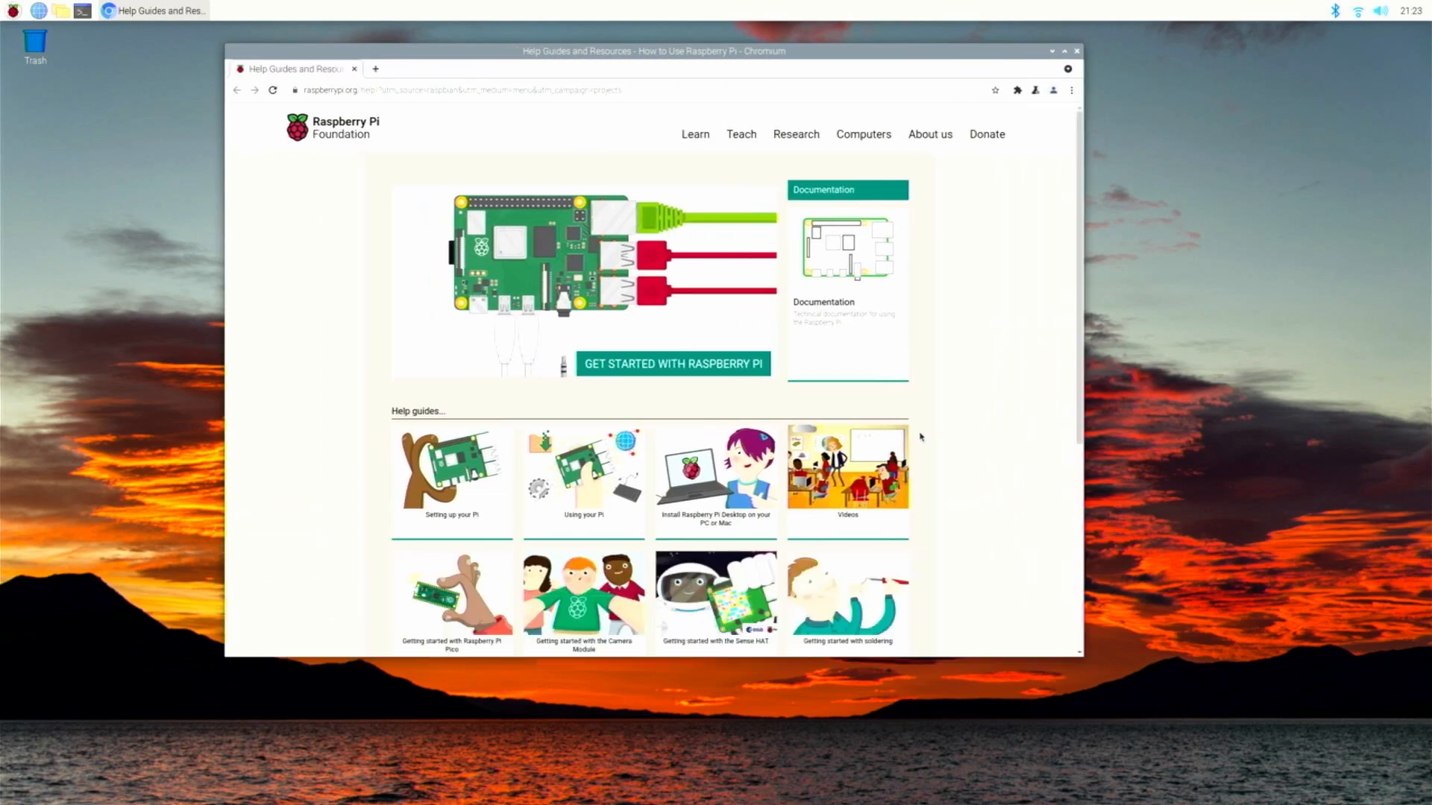
pyautogui.scroll(-3, 944, 410)
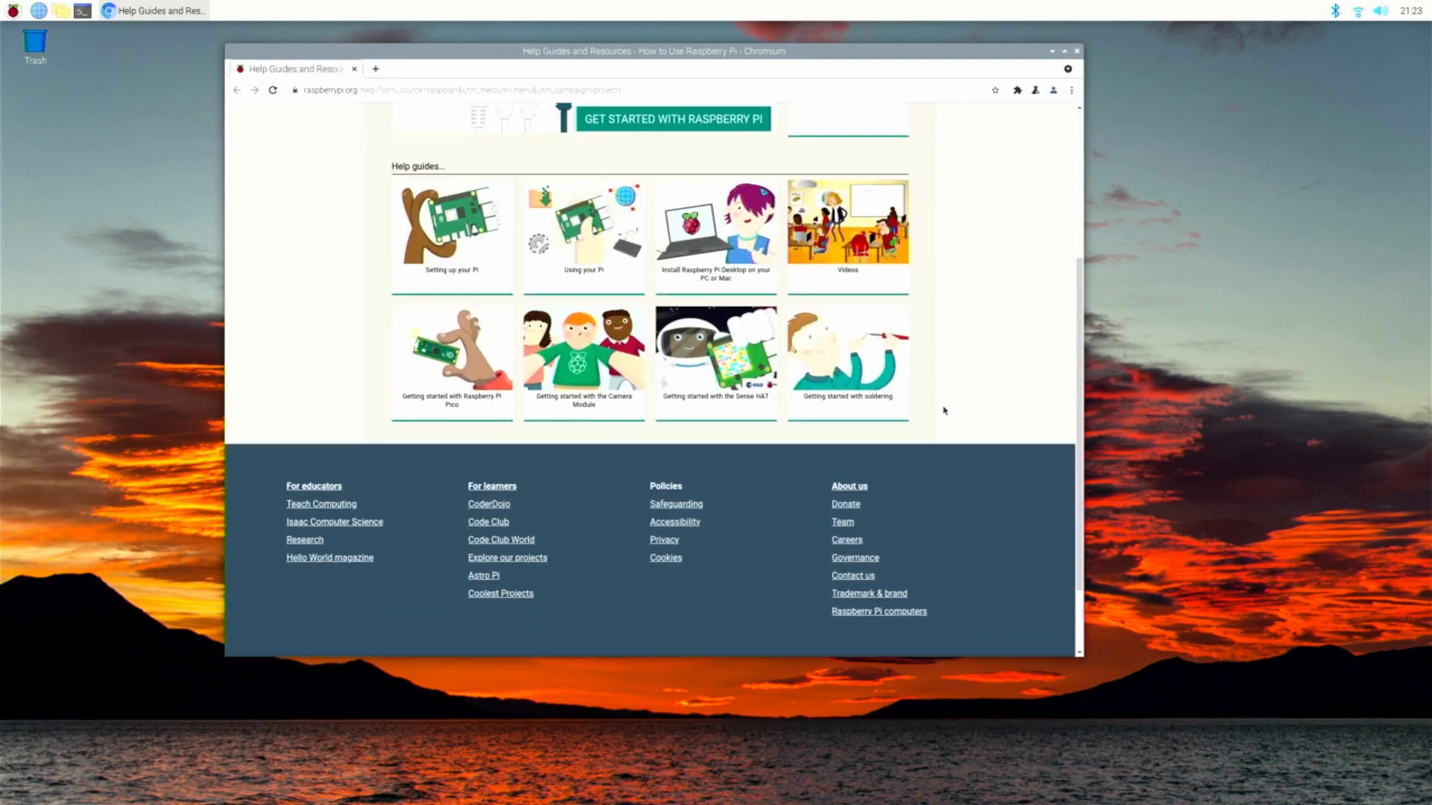
pyautogui.scroll(1, 310, 265)
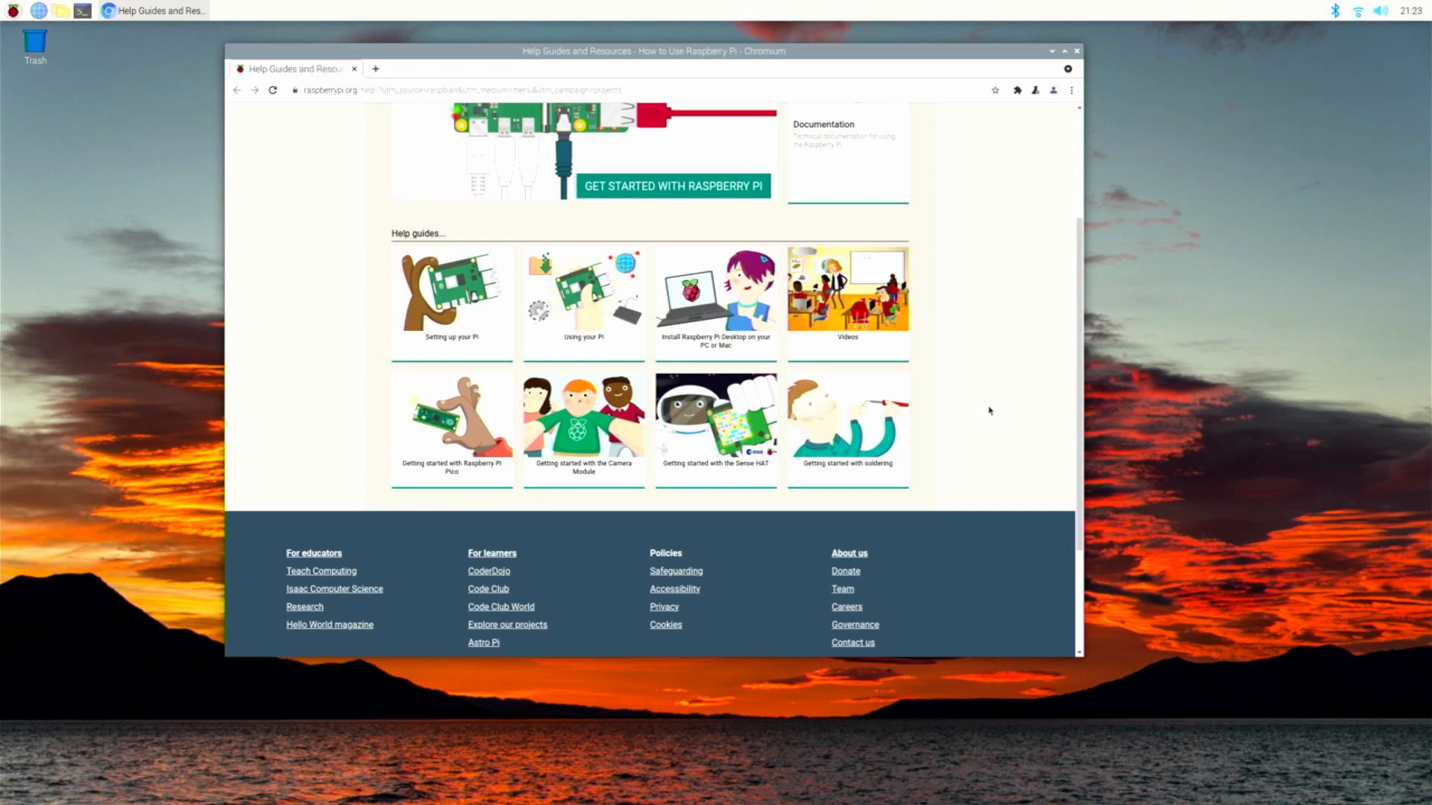
pyautogui.scroll(3, 990, 411)
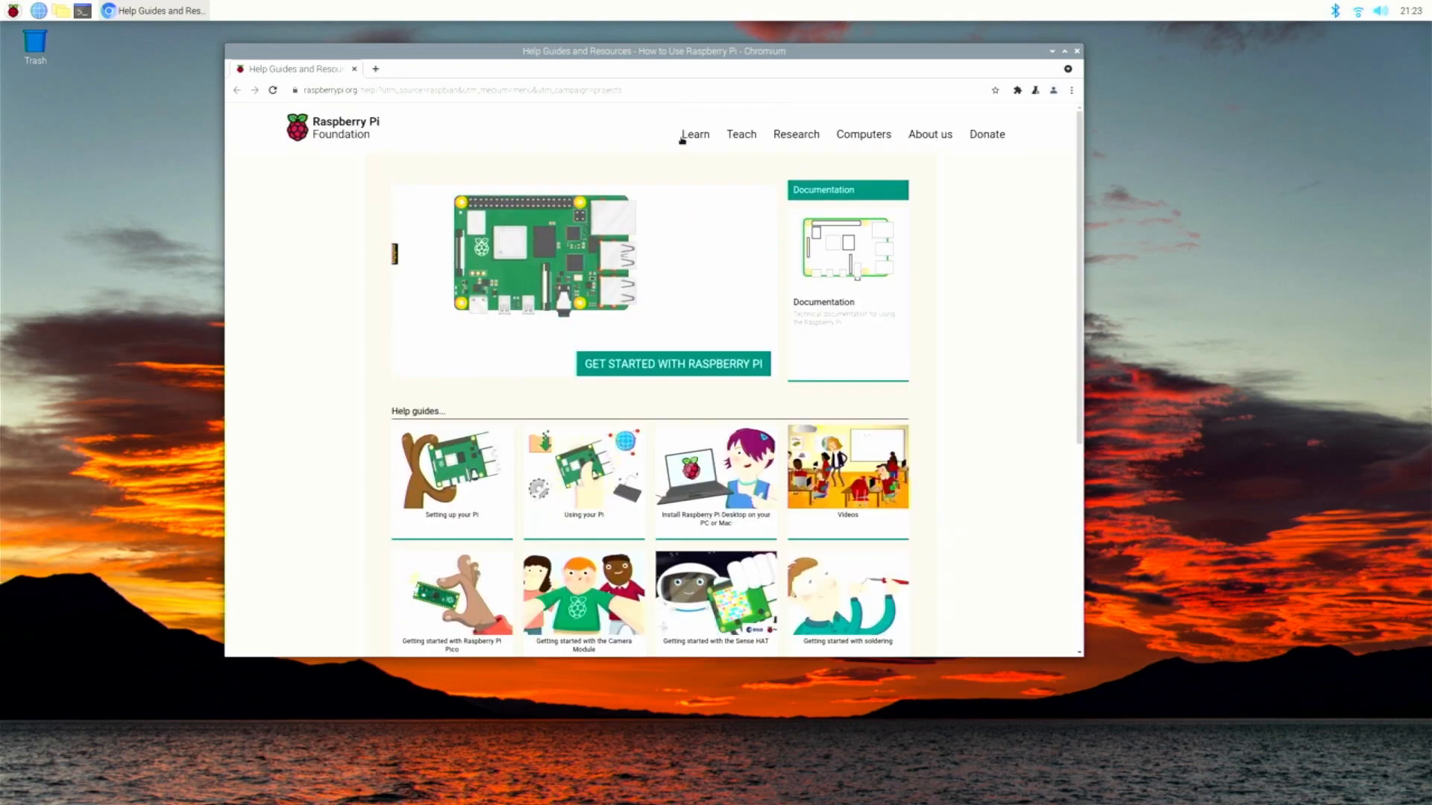
pyautogui.moveTo(675, 143)
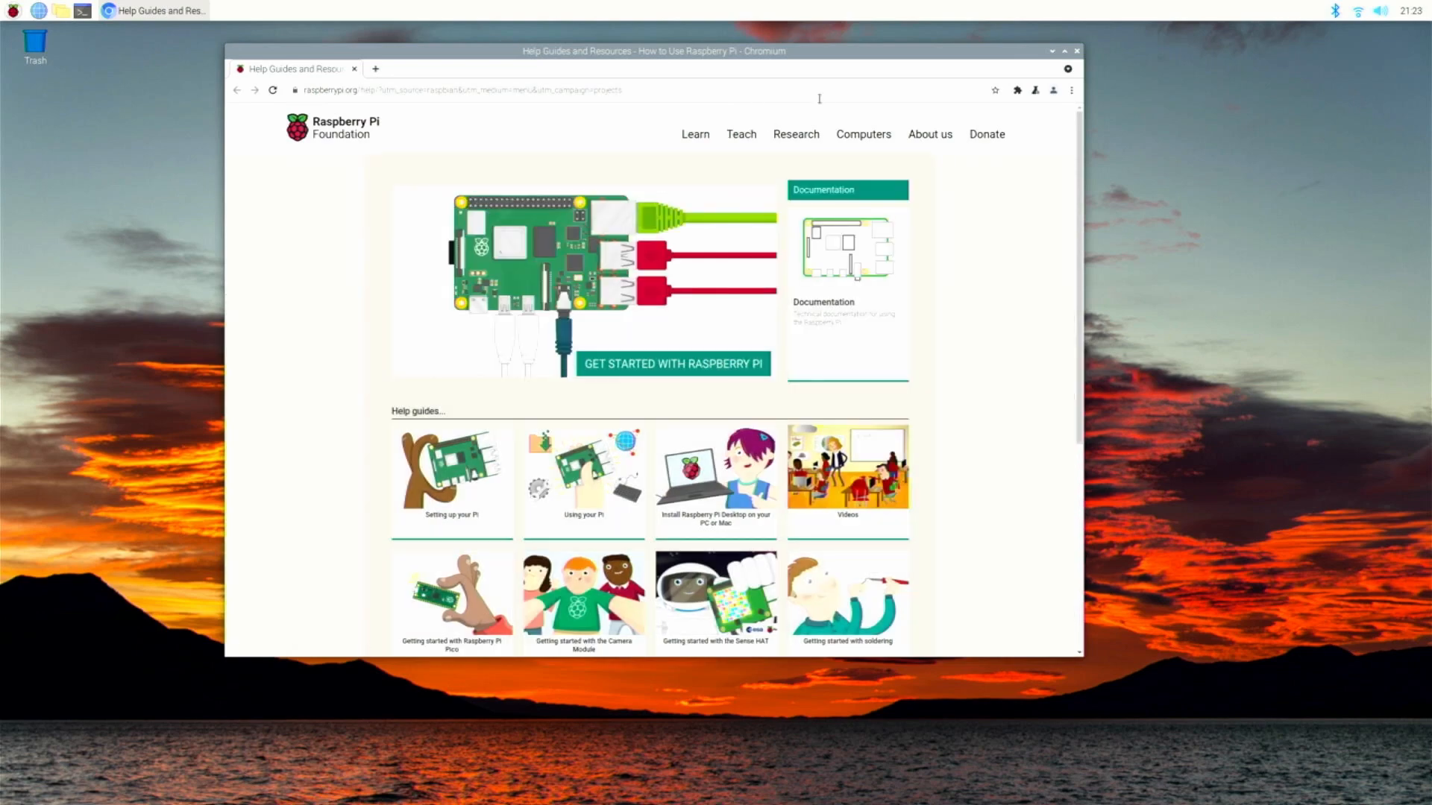
pyautogui.click(1077, 52)
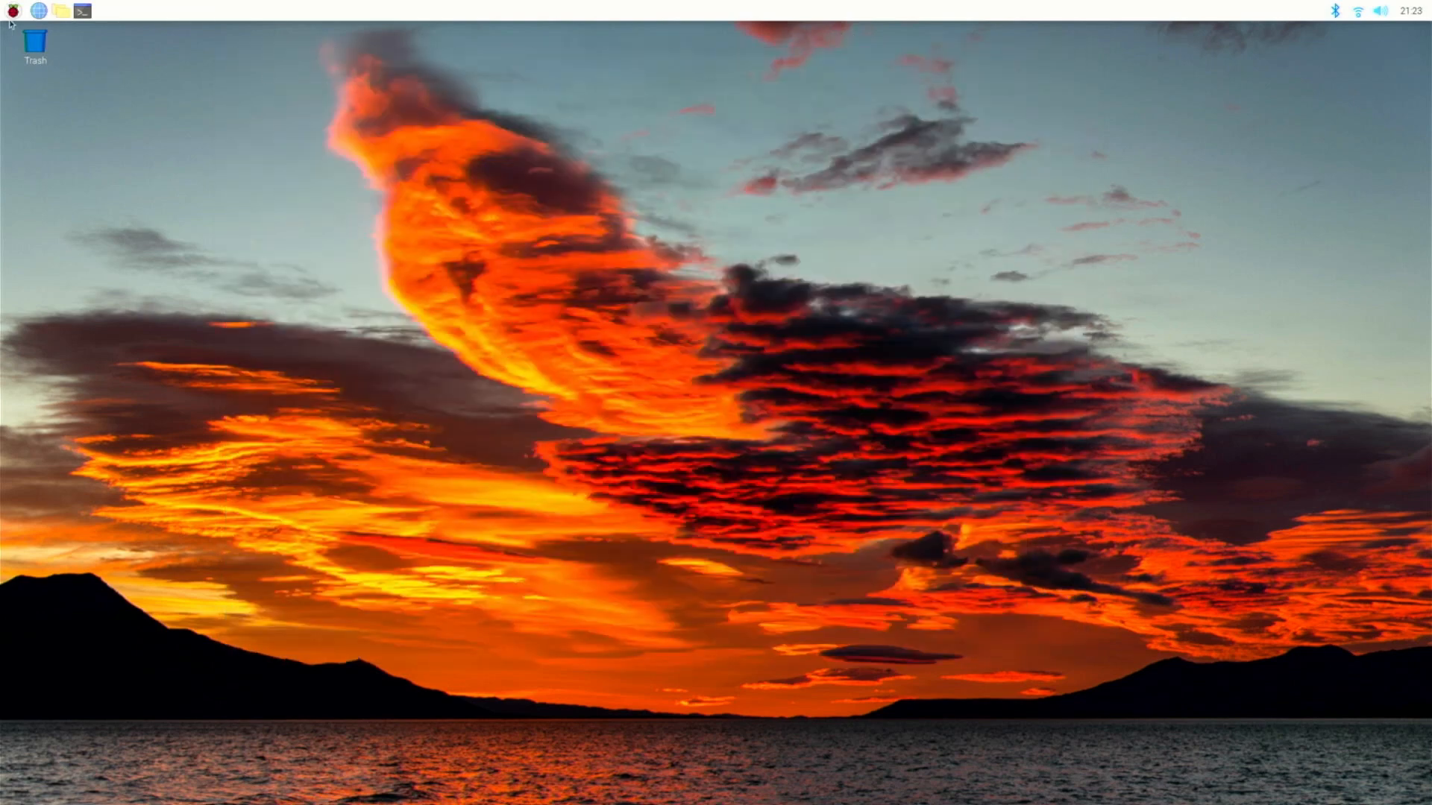
# - Open the Get Started guide from the desktop's help resources and look over its introduction and chapter list
pyautogui.click(13, 10)
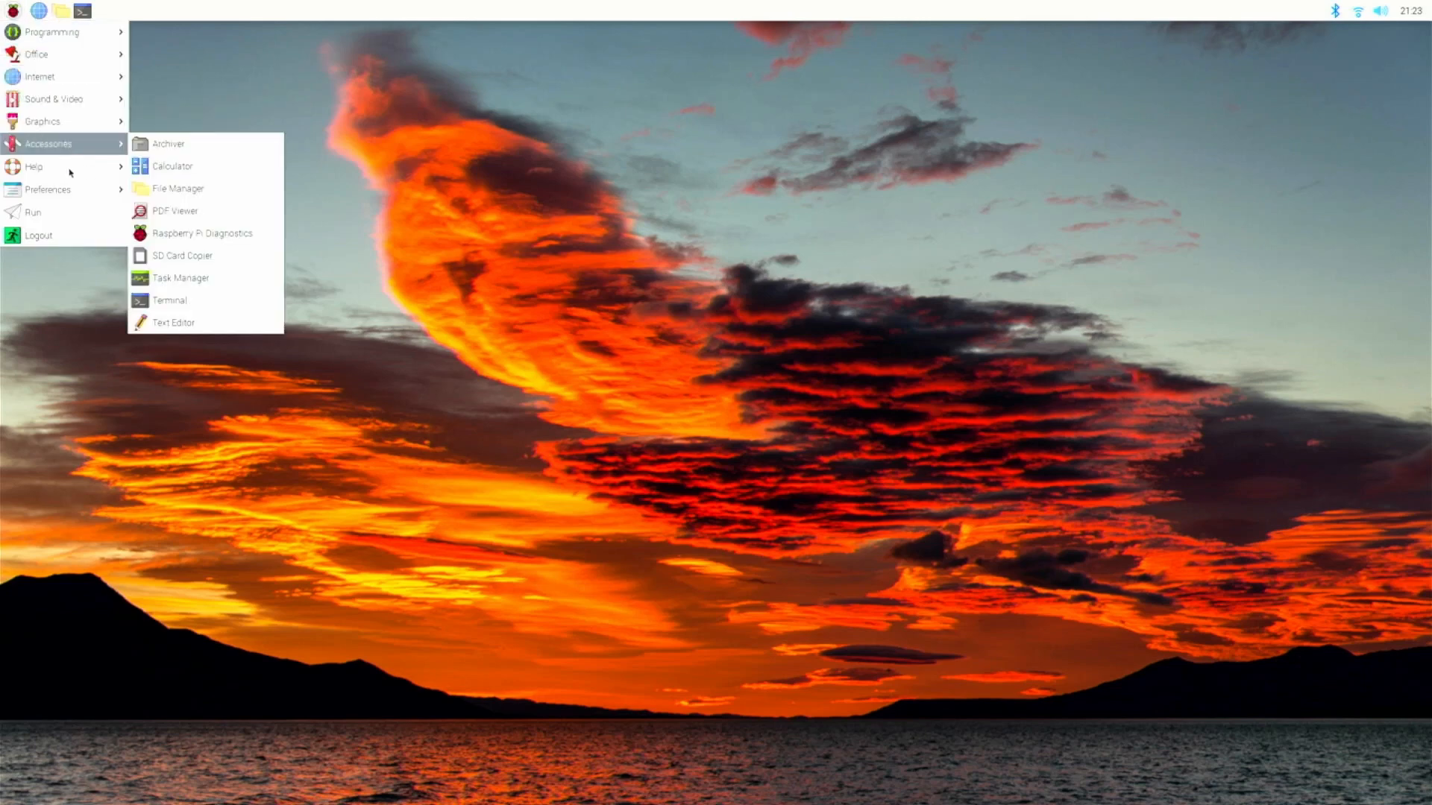
pyautogui.moveTo(86, 172)
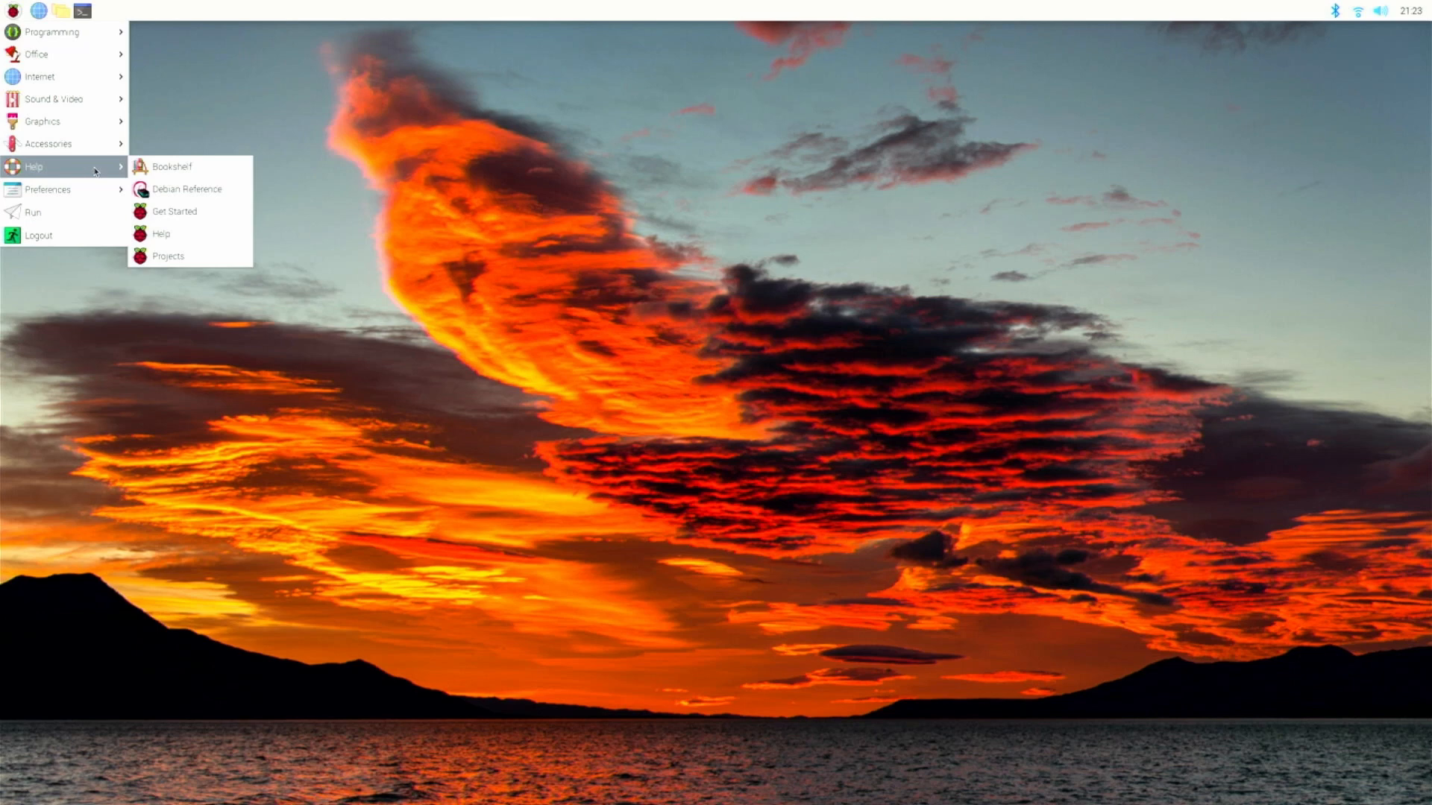
pyautogui.click(166, 213)
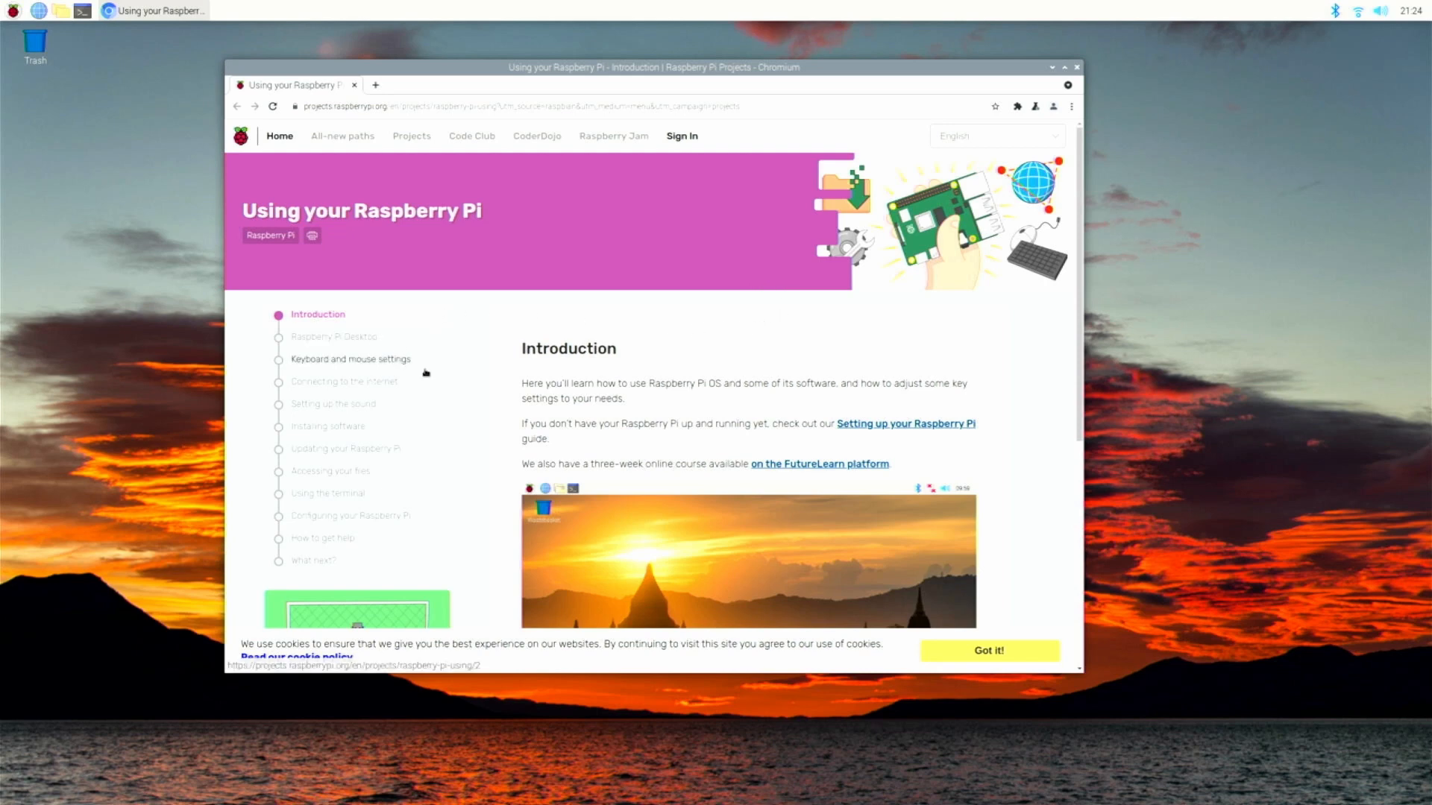
pyautogui.scroll(-1, 425, 373)
pyautogui.scroll(-5, 612, 320)
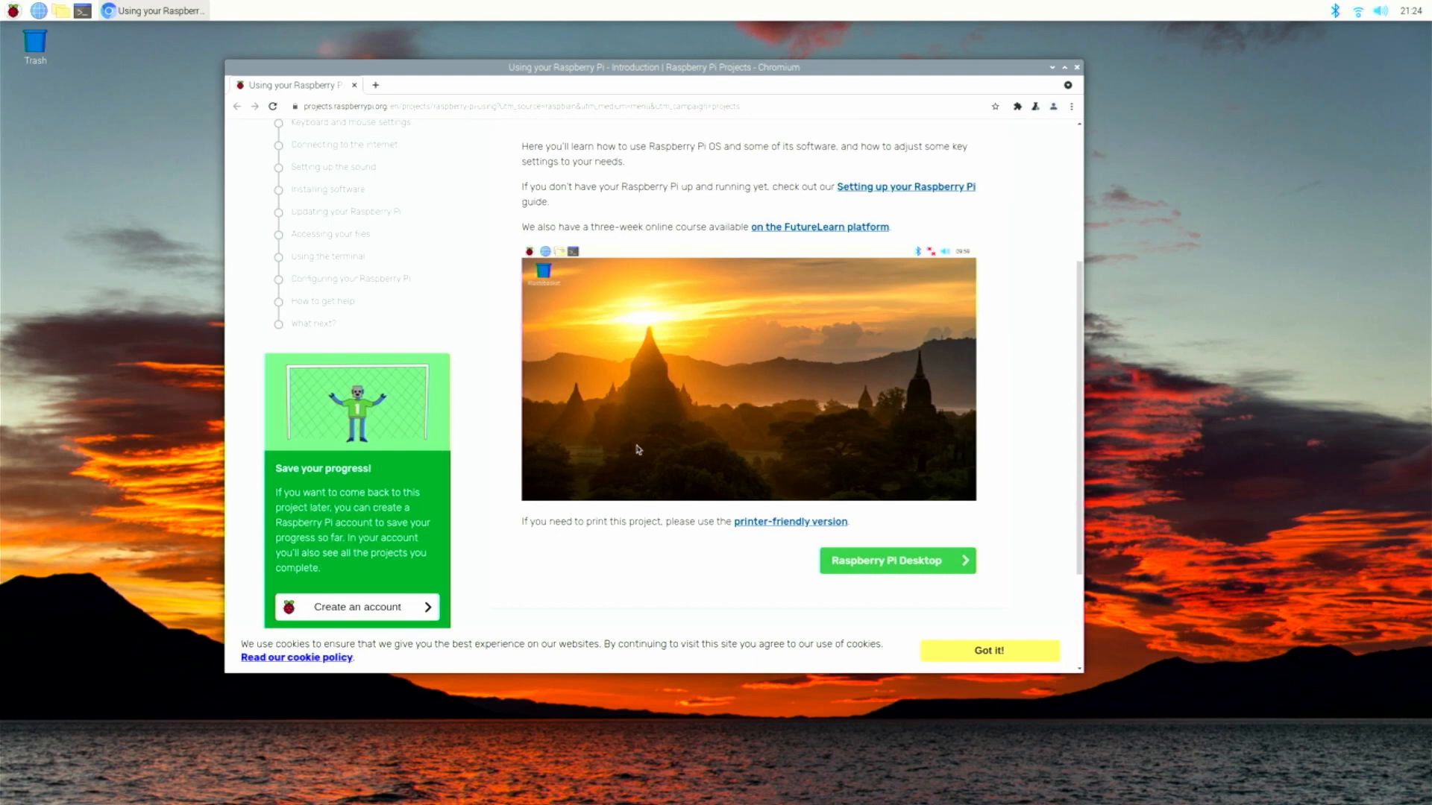
pyautogui.scroll(5, 746, 404)
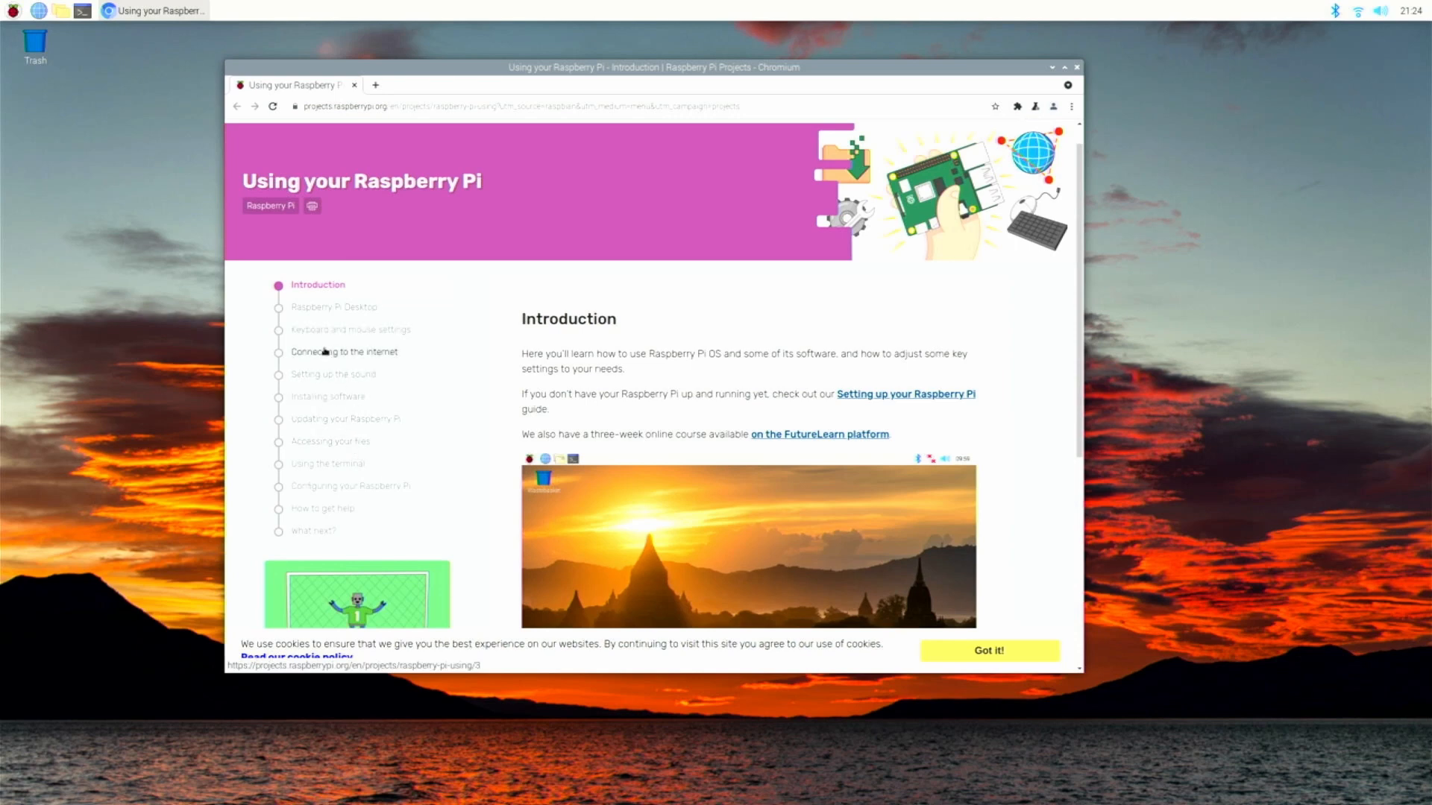
# - Read through the guide's "Using the terminal" chapter, including its example commands, and close the browser window
pyautogui.click(339, 468)
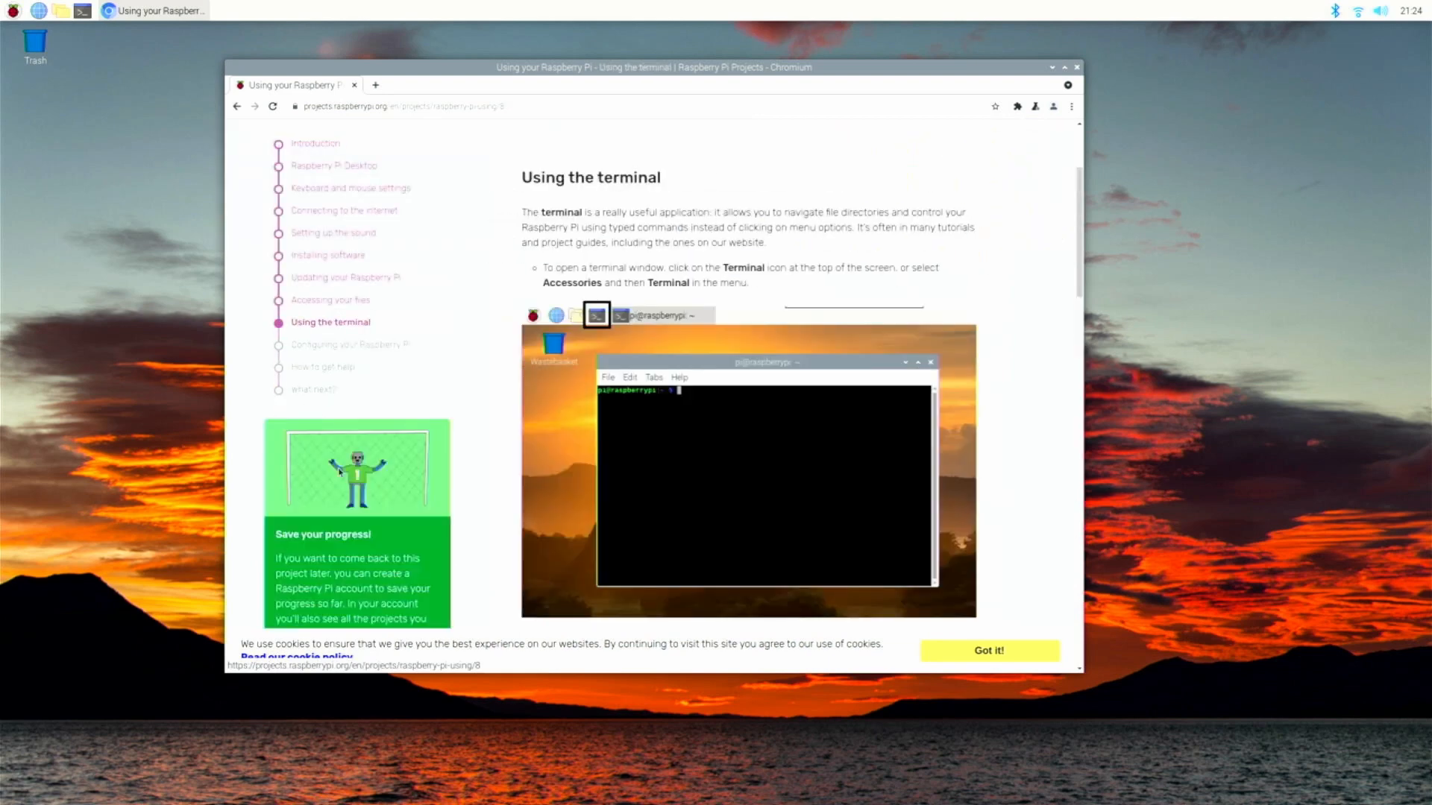
pyautogui.scroll(-3, 675, 280)
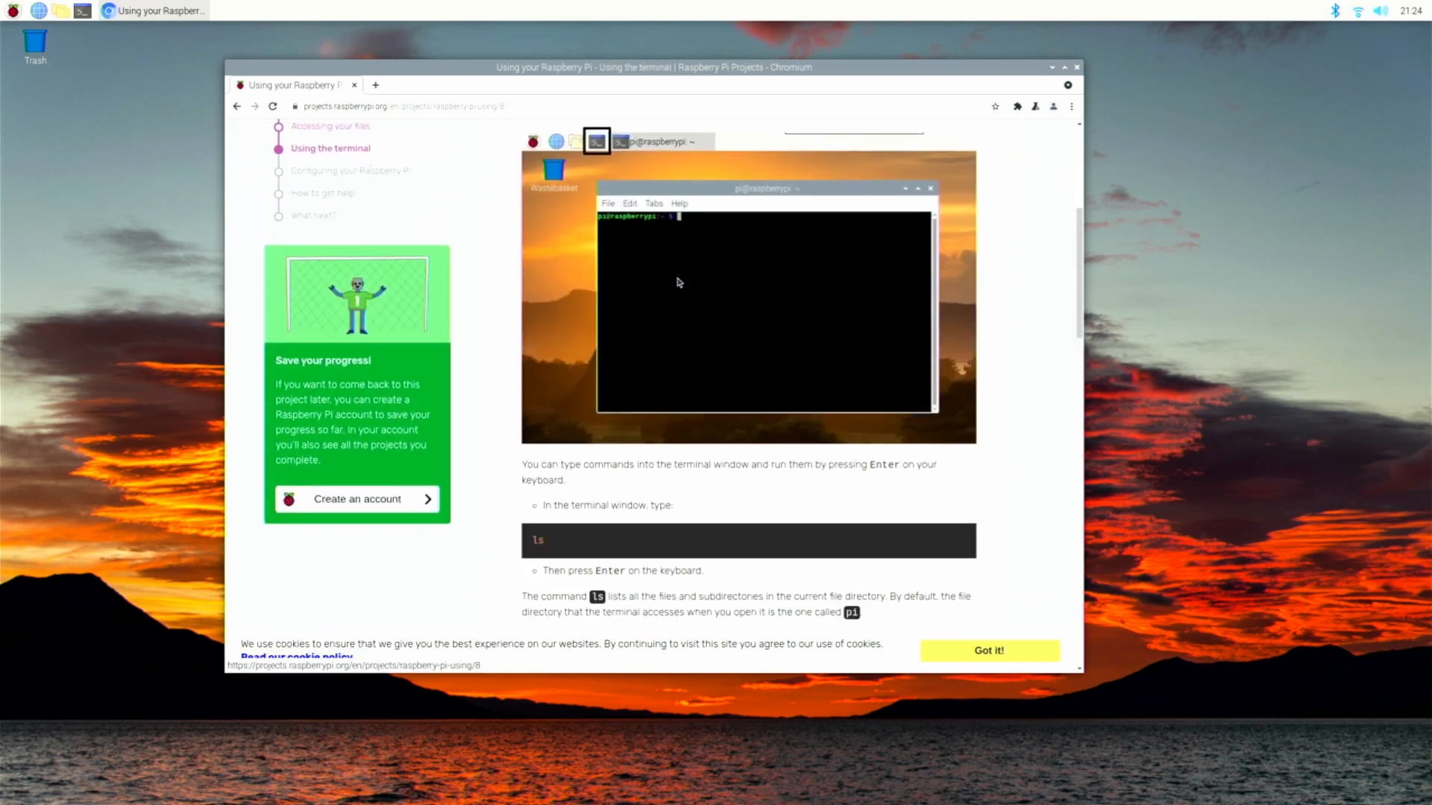
pyautogui.scroll(-2, 565, 386)
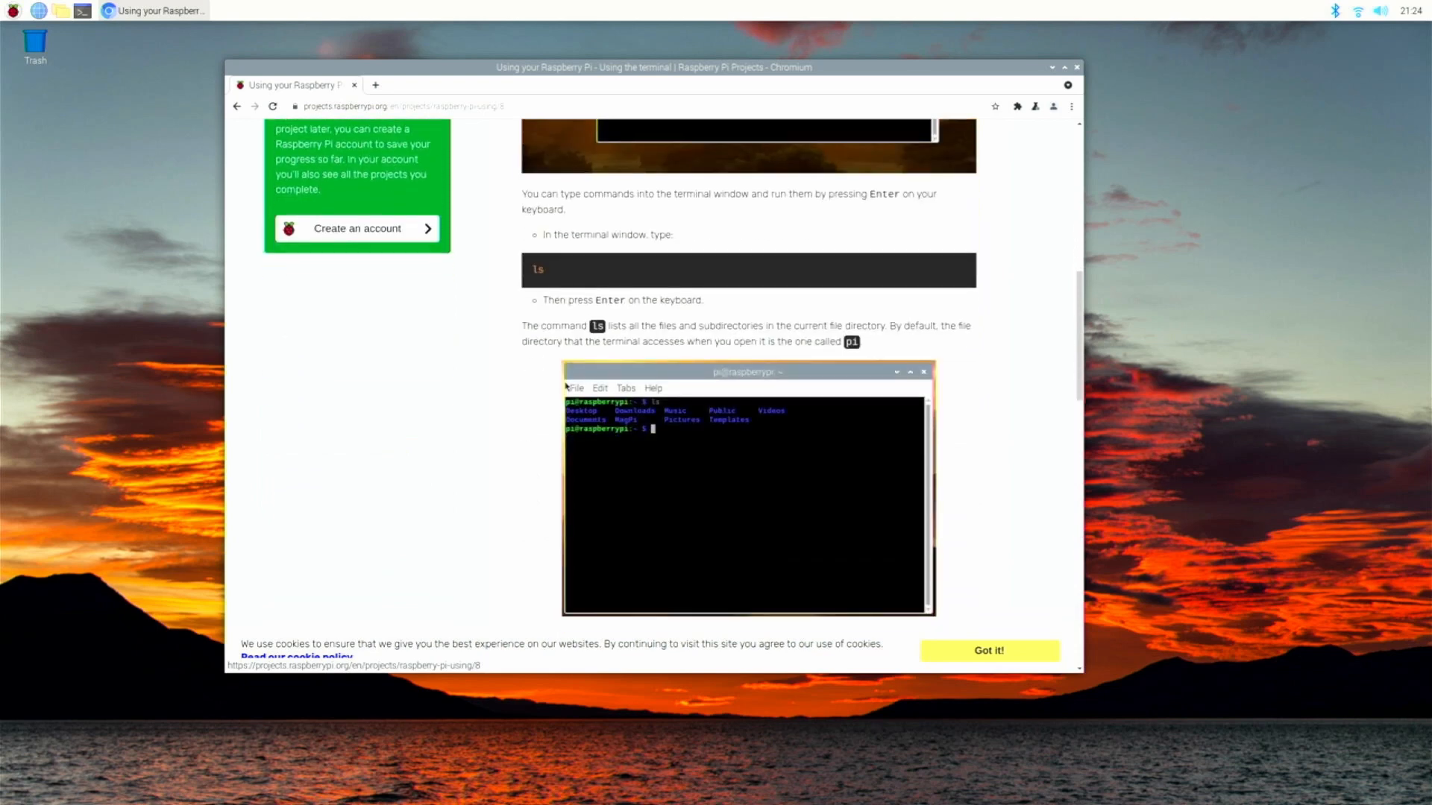
pyautogui.scroll(-5, 624, 341)
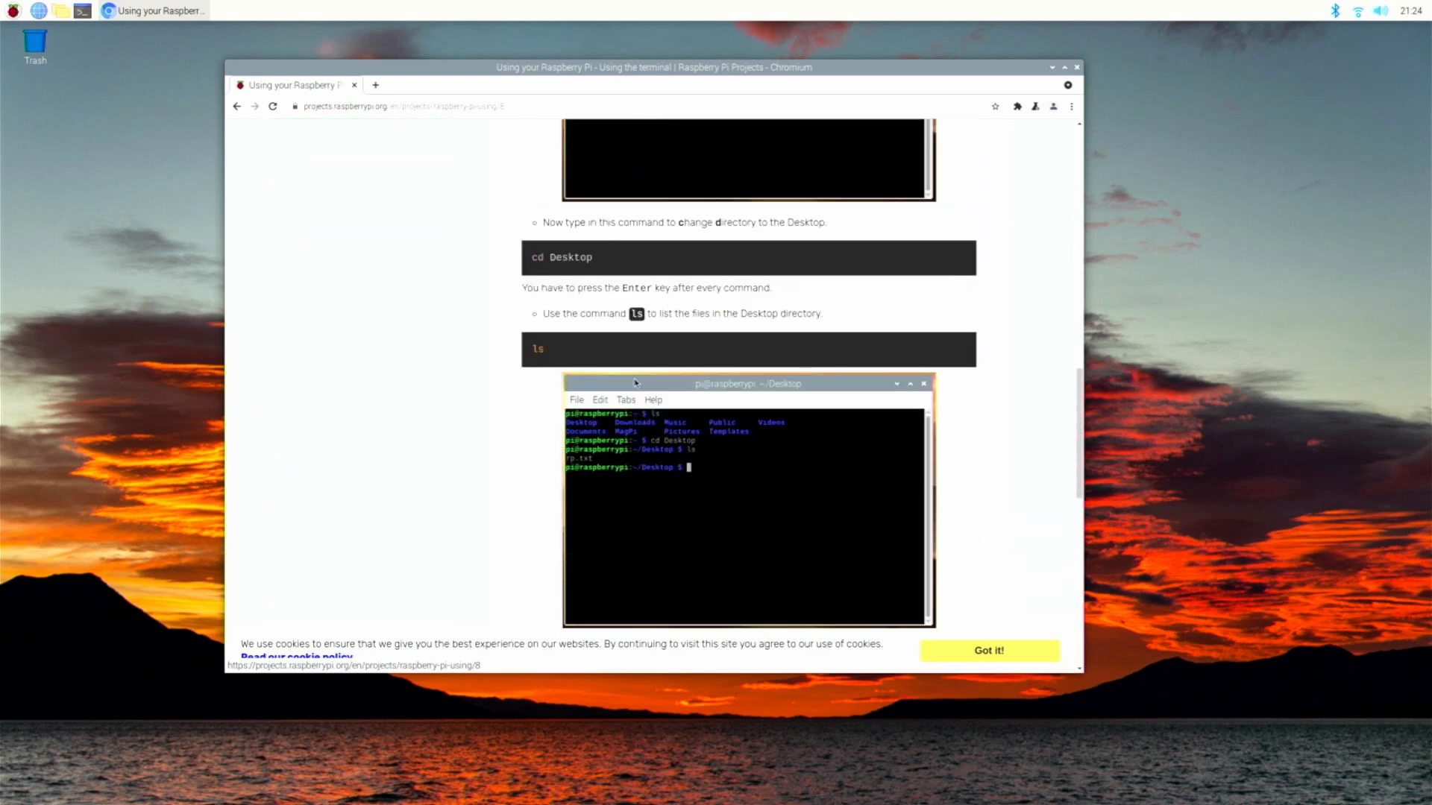
pyautogui.scroll(-5, 590, 224)
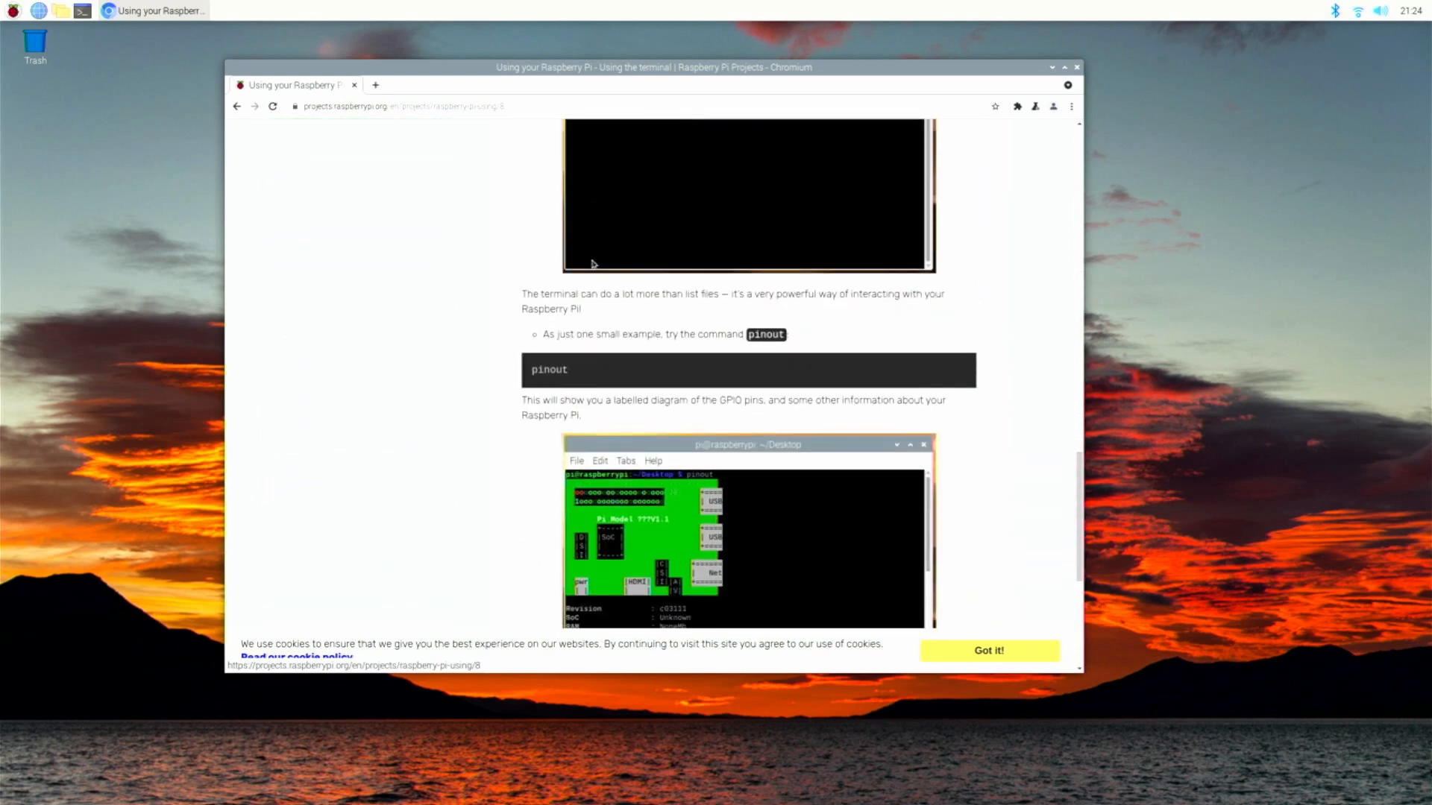
pyautogui.scroll(-3, 604, 291)
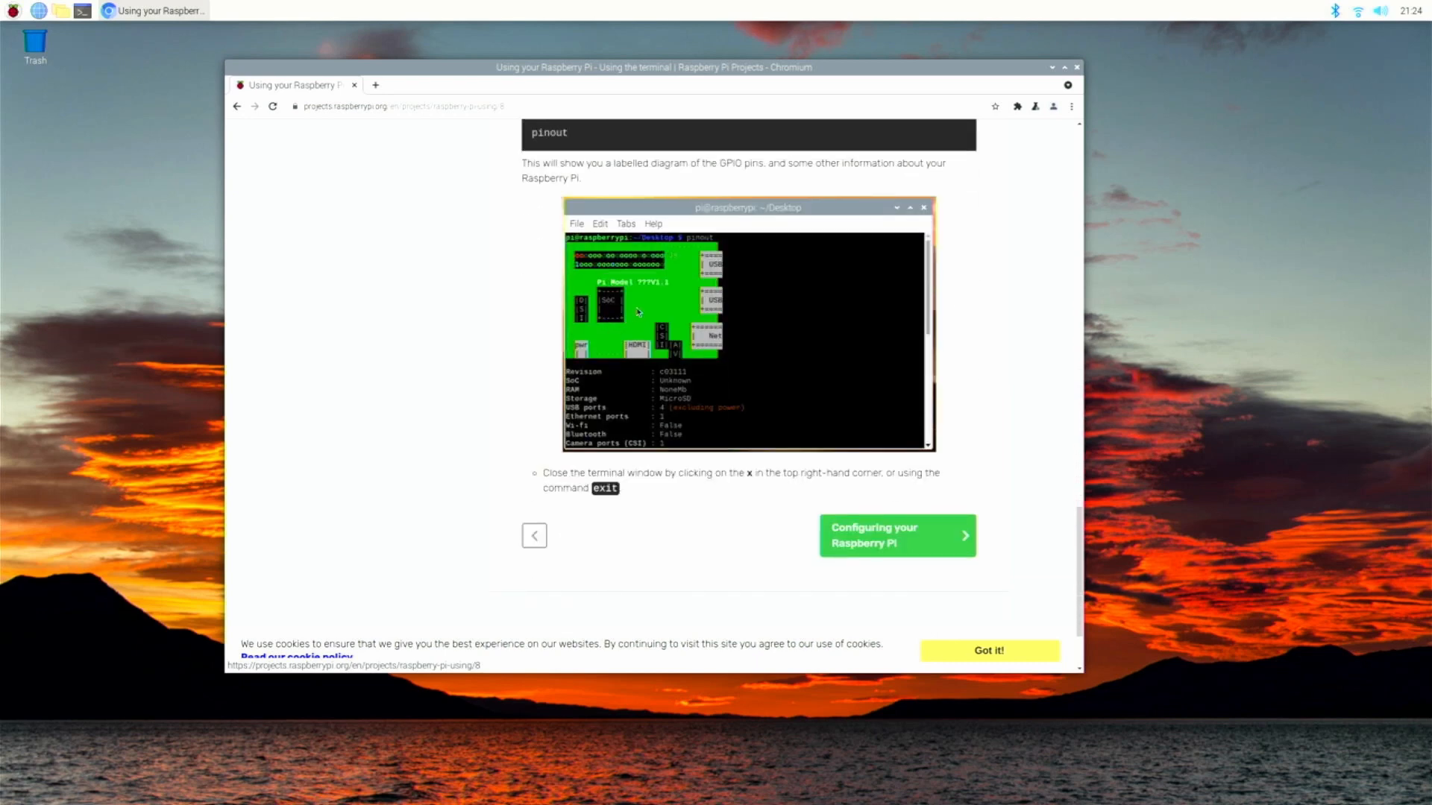
pyautogui.scroll(8, 663, 333)
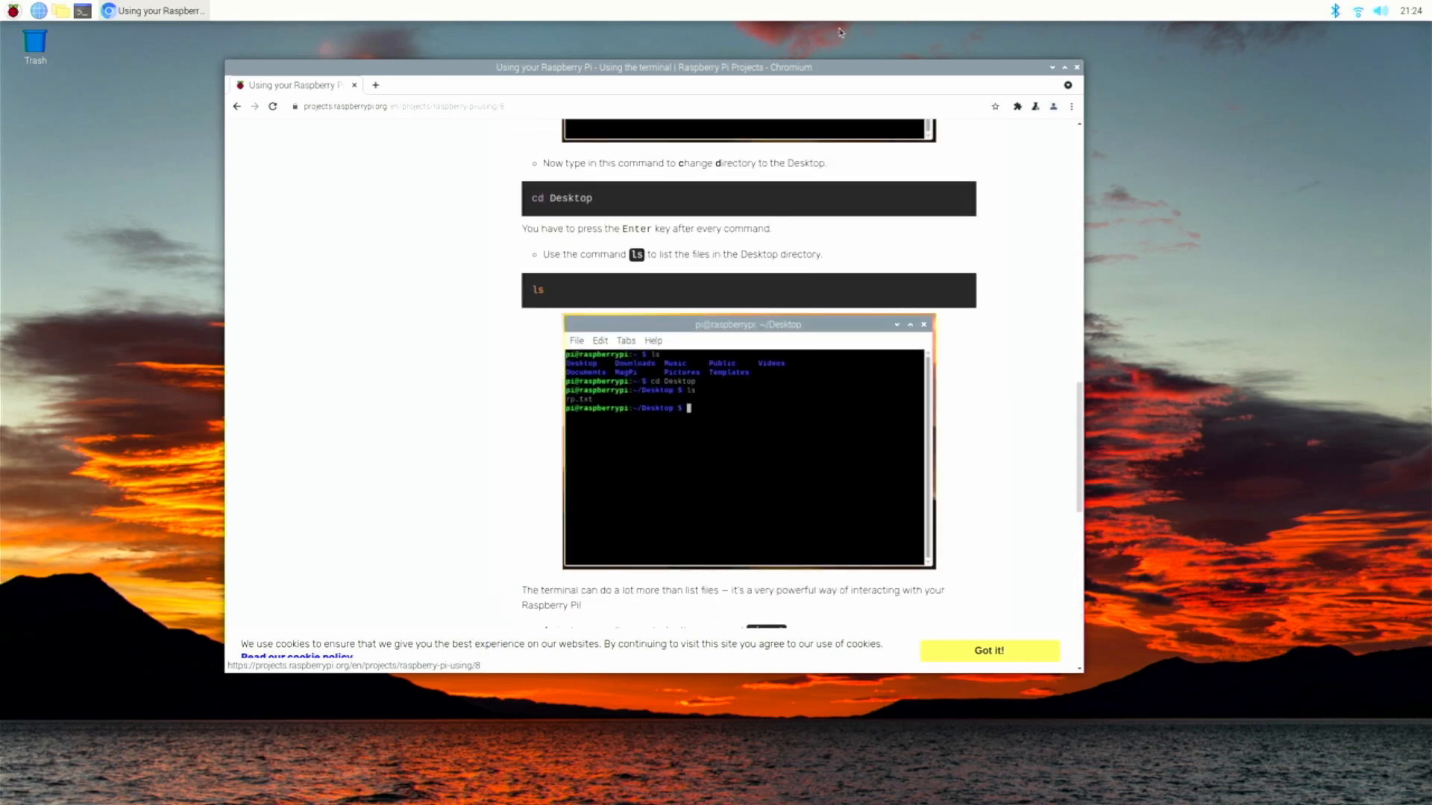
pyautogui.scroll(6, 809, 206)
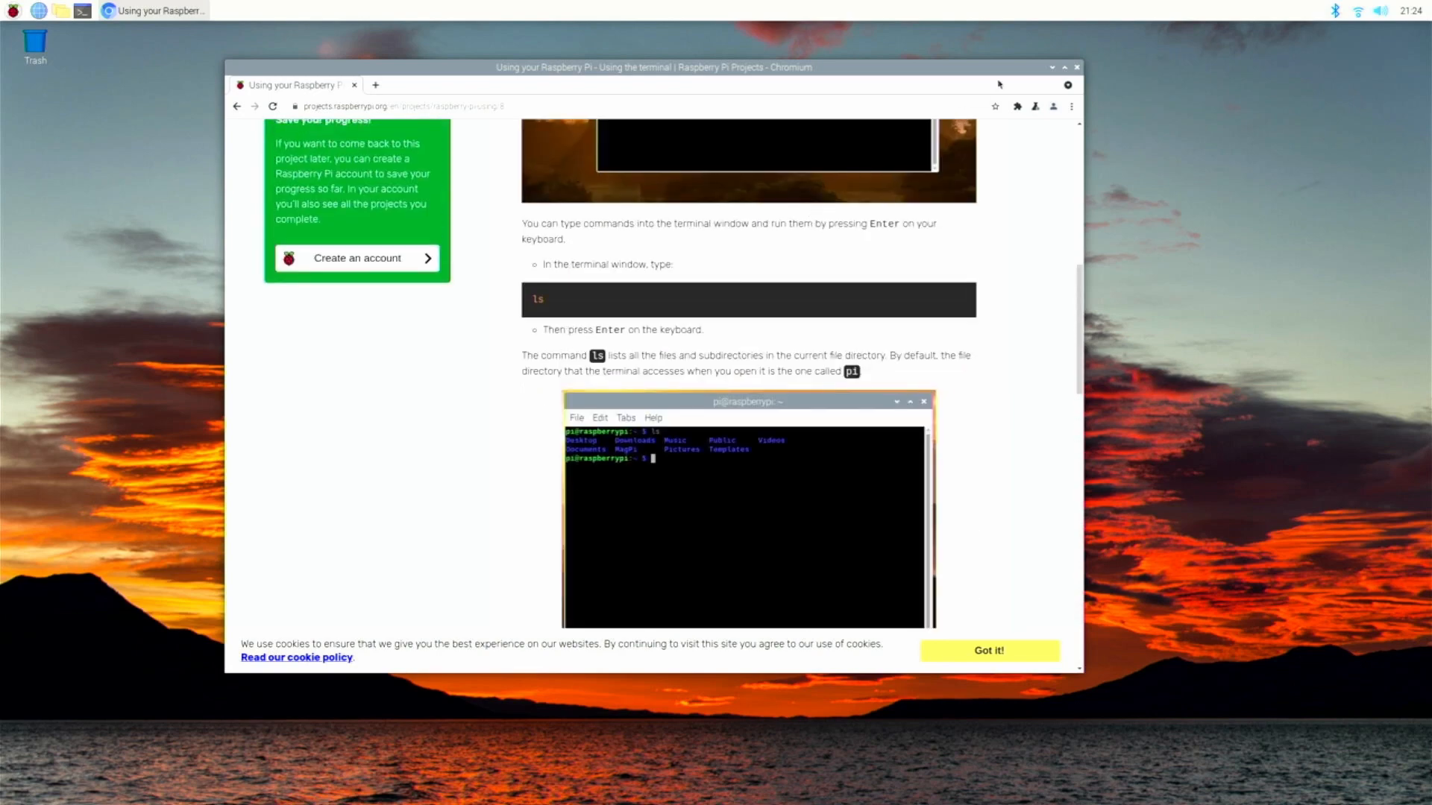
pyautogui.click(1076, 67)
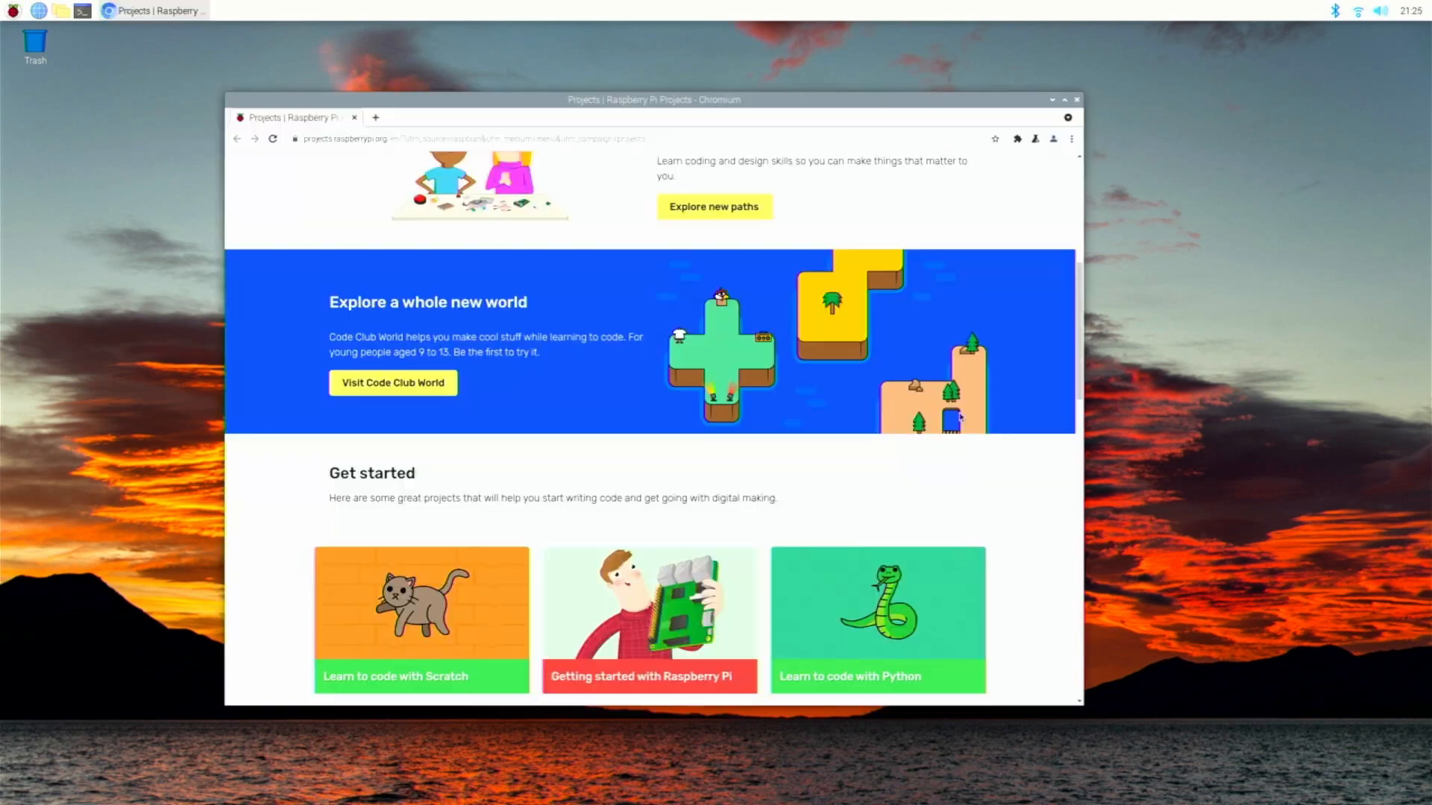
# - Look through the "Get started" project collection on the Raspberry Pi Projects page
pyautogui.scroll(-5, 922, 417)
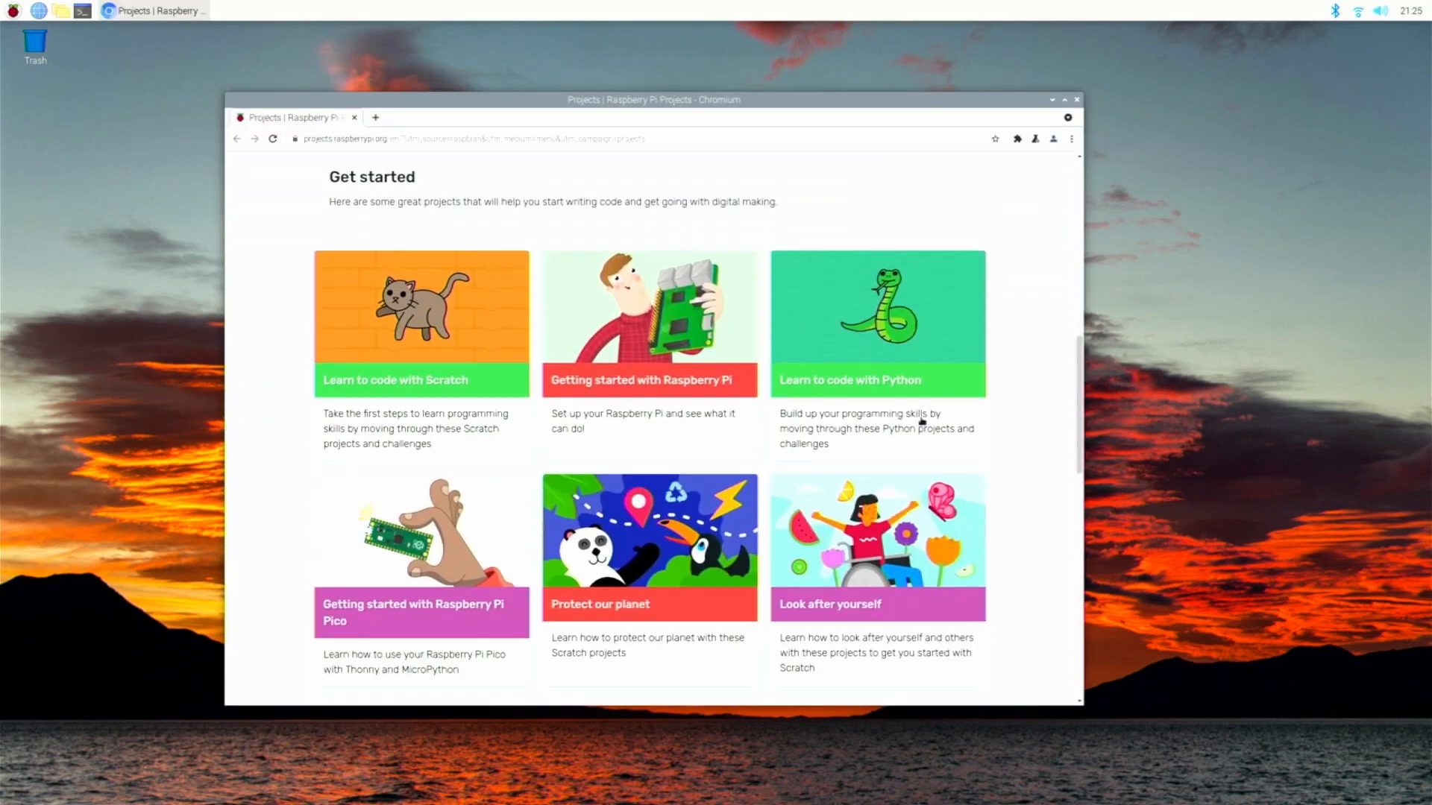
pyautogui.scroll(-1, 923, 420)
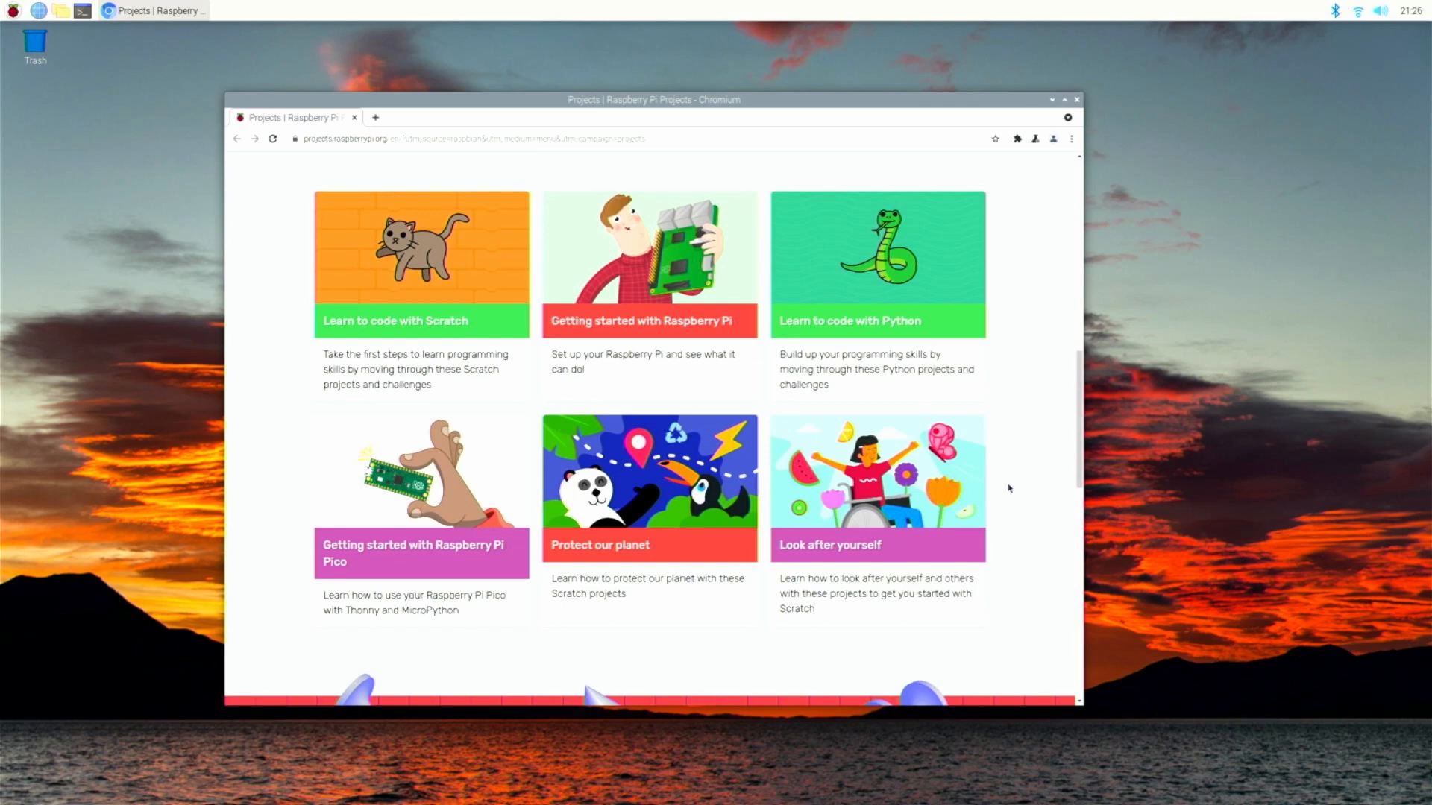
pyautogui.scroll(-4, 1009, 488)
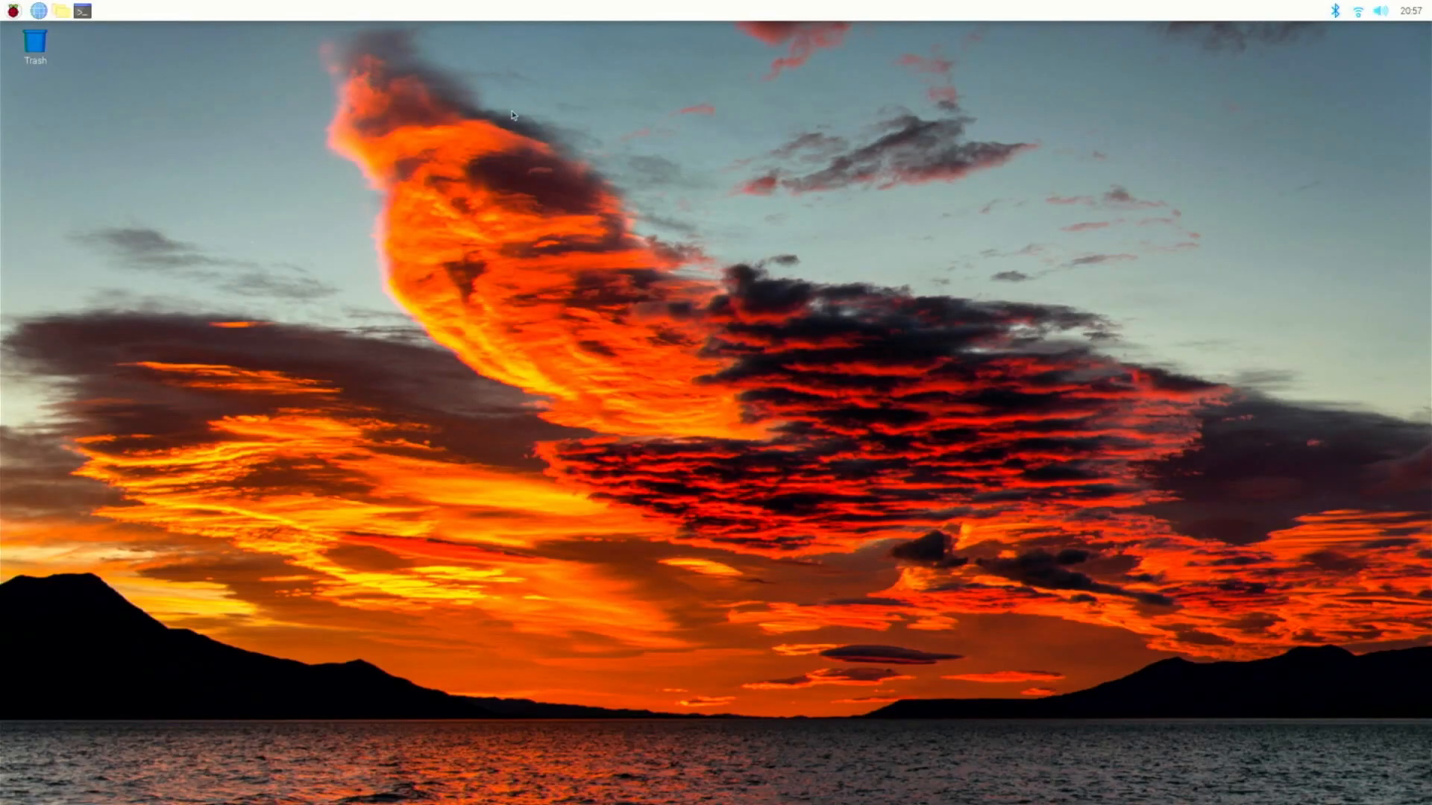
# - Open the Add / Remove Software tool from the desktop's preferences
pyautogui.click(14, 11)
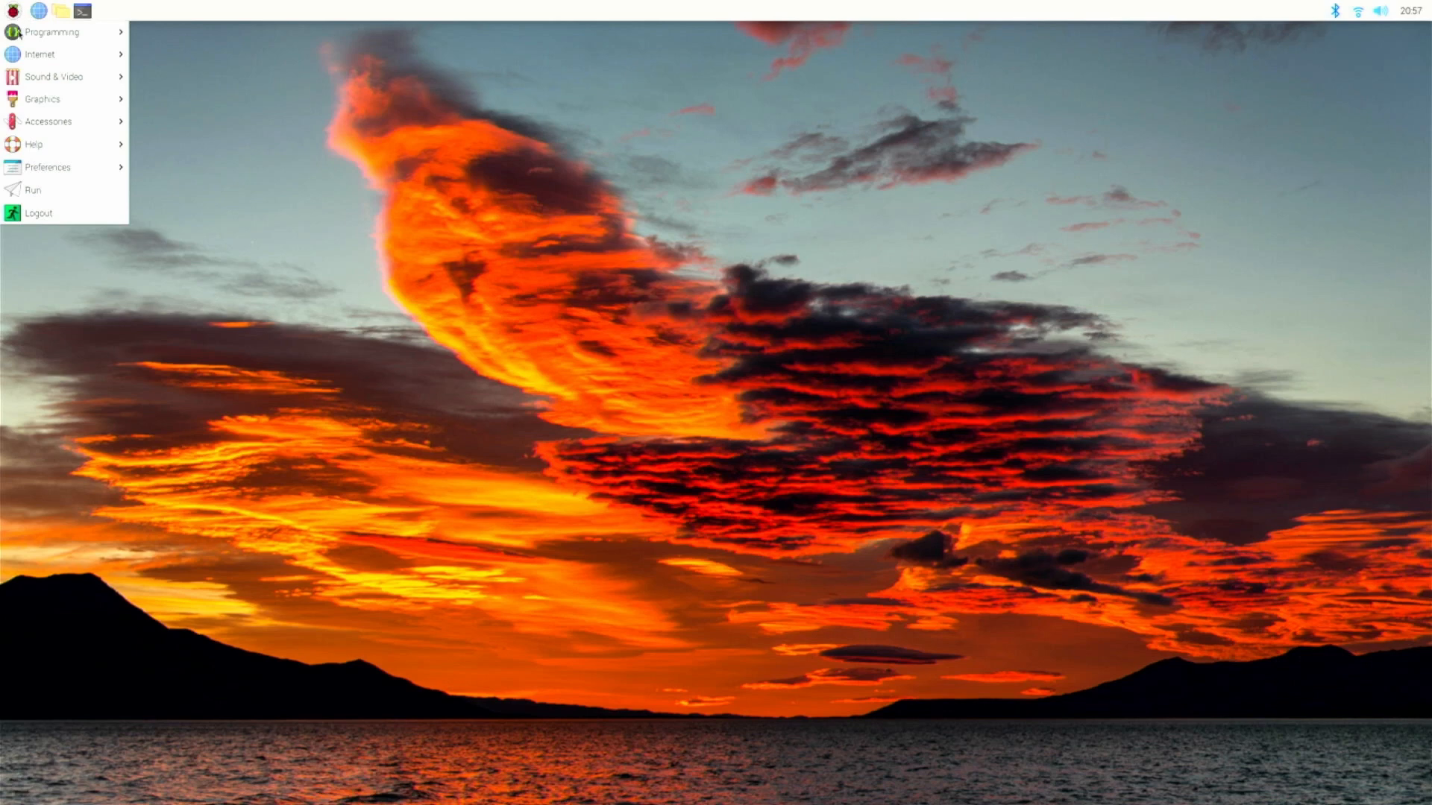
pyautogui.moveTo(71, 172)
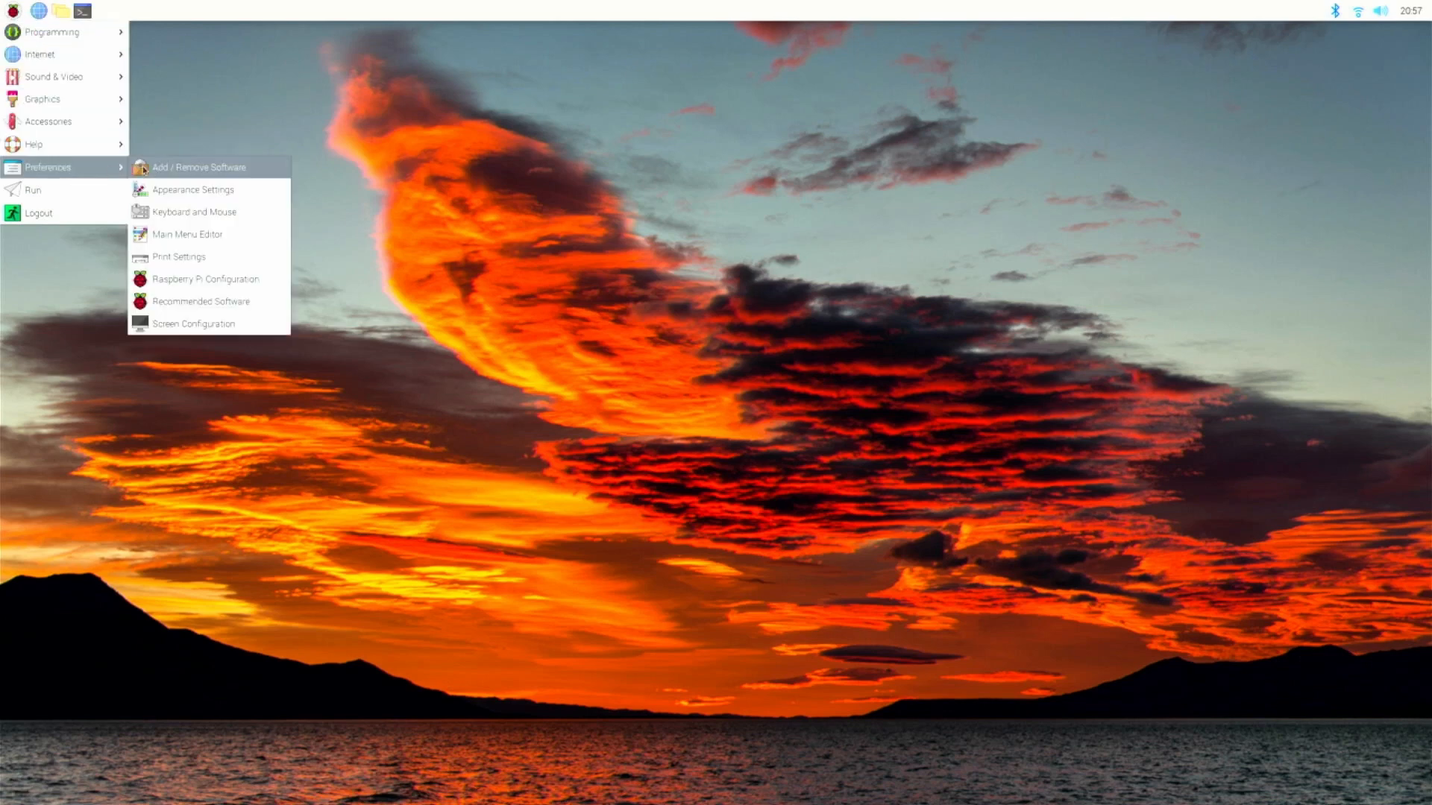
pyautogui.click(185, 162)
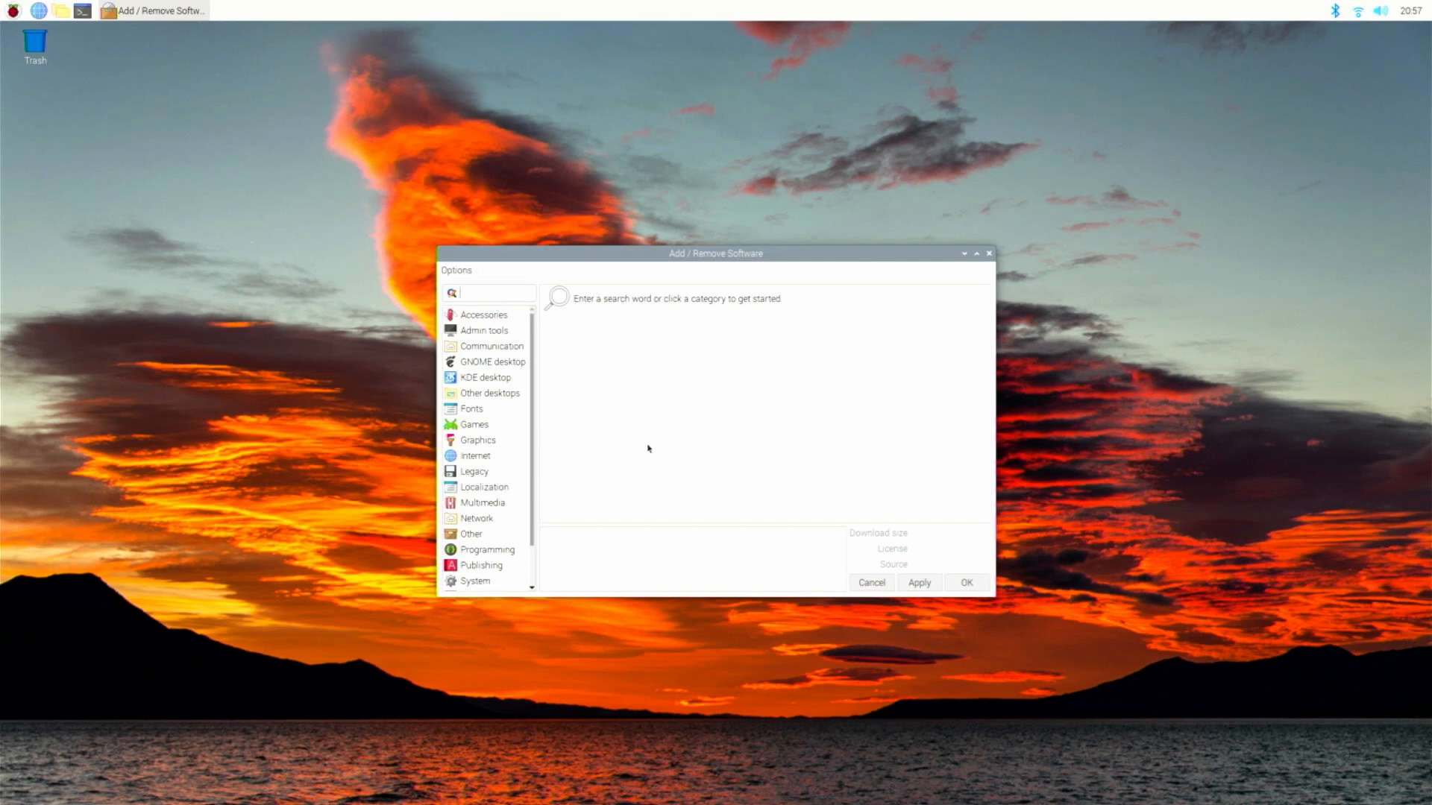
# - Browse the available packages in the Internet category
pyautogui.click(488, 456)
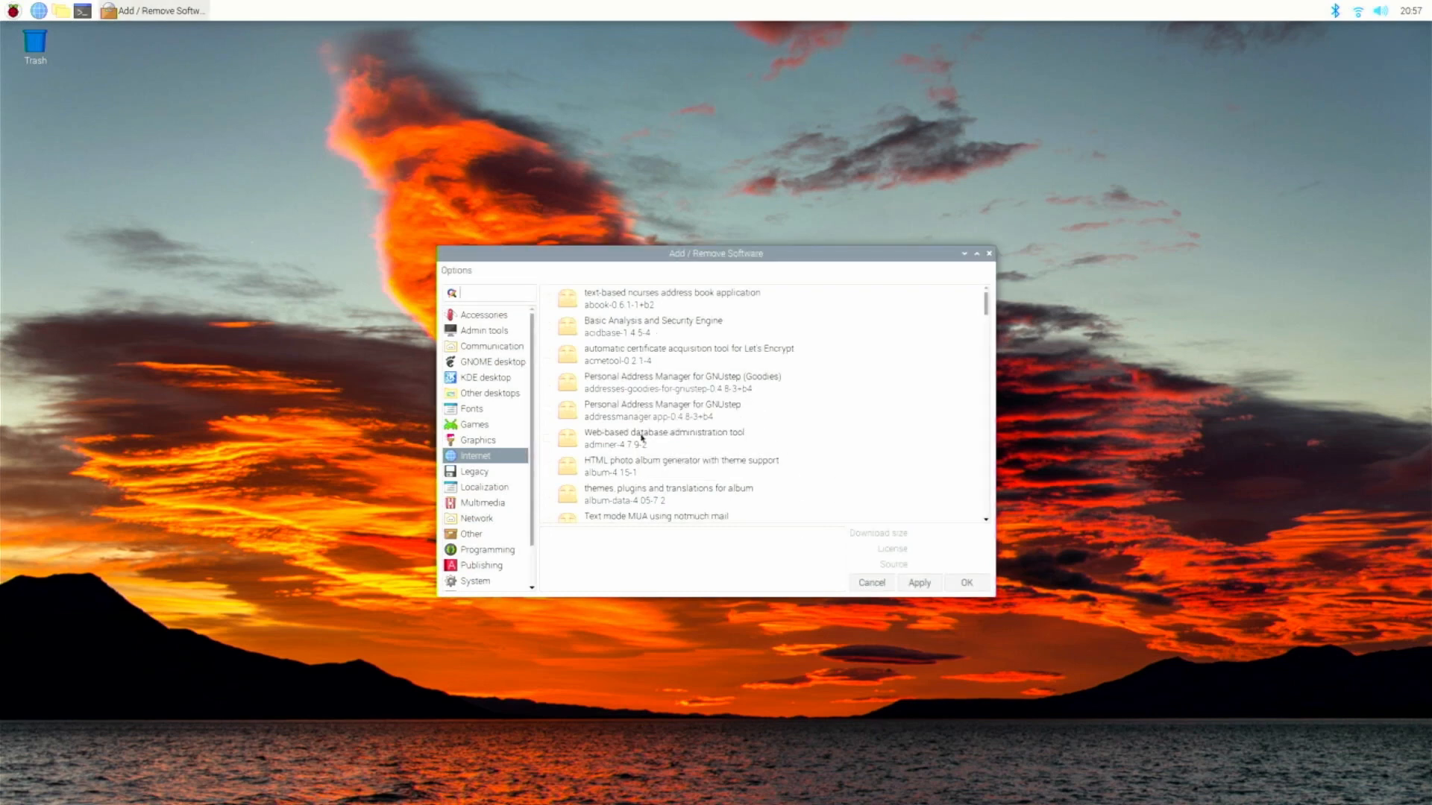
pyautogui.scroll(-5, 641, 437)
pyautogui.scroll(-15, 765, 416)
pyautogui.scroll(-12, 778, 416)
pyautogui.scroll(10, 778, 416)
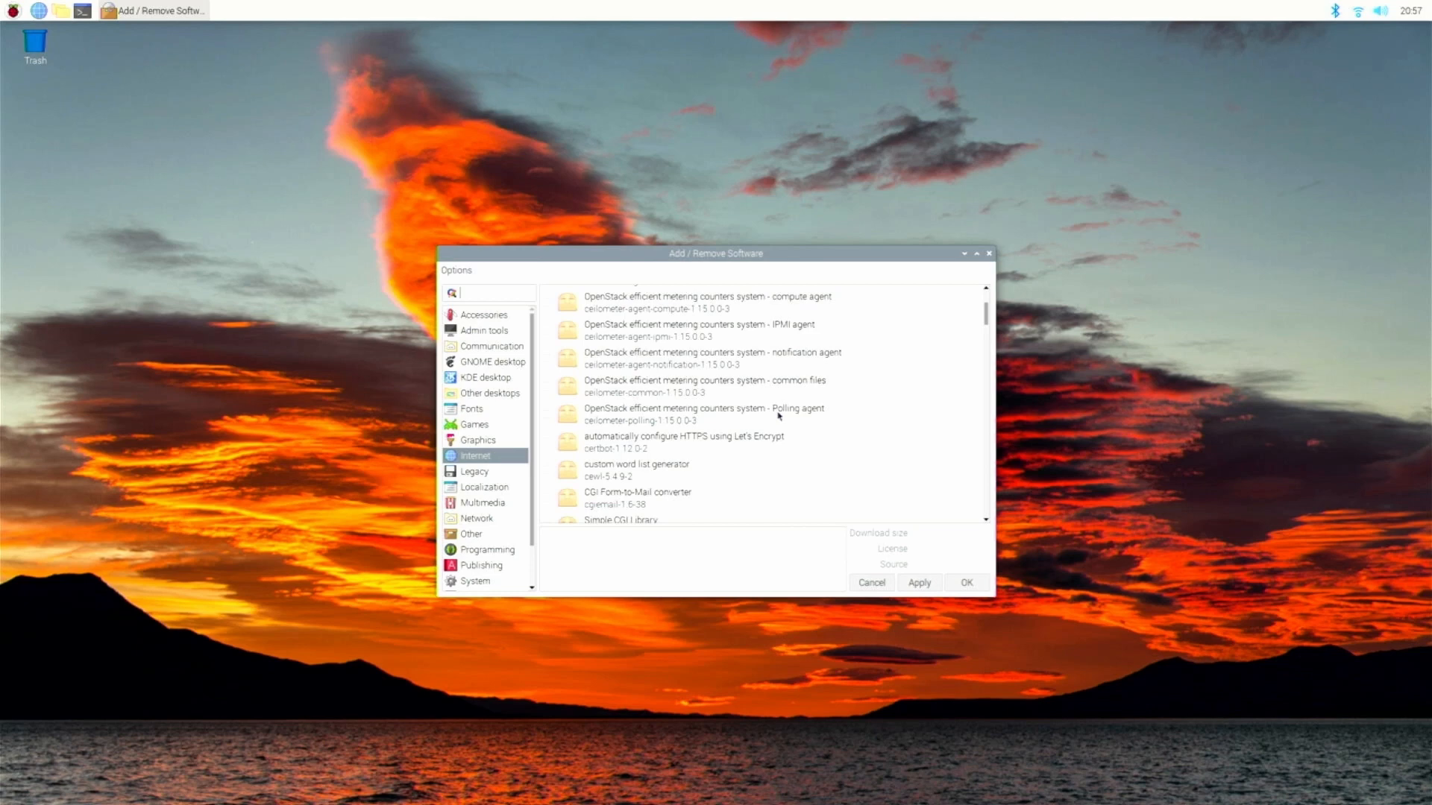
pyautogui.scroll(-5, 683, 413)
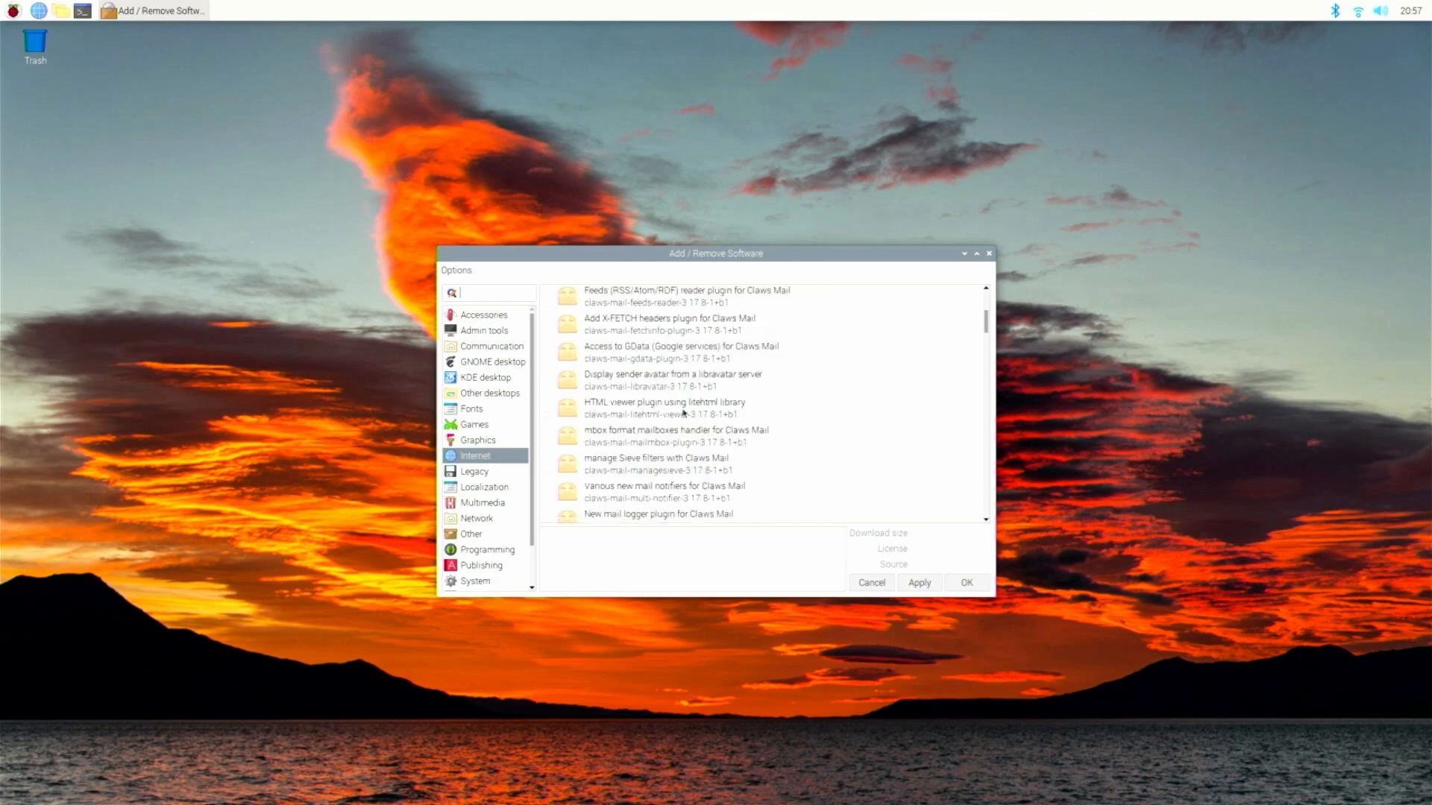
# - Search the software packages for "firefox" and look through the matching entries
pyautogui.click(469, 292)
pyautogui.write('firefxo')
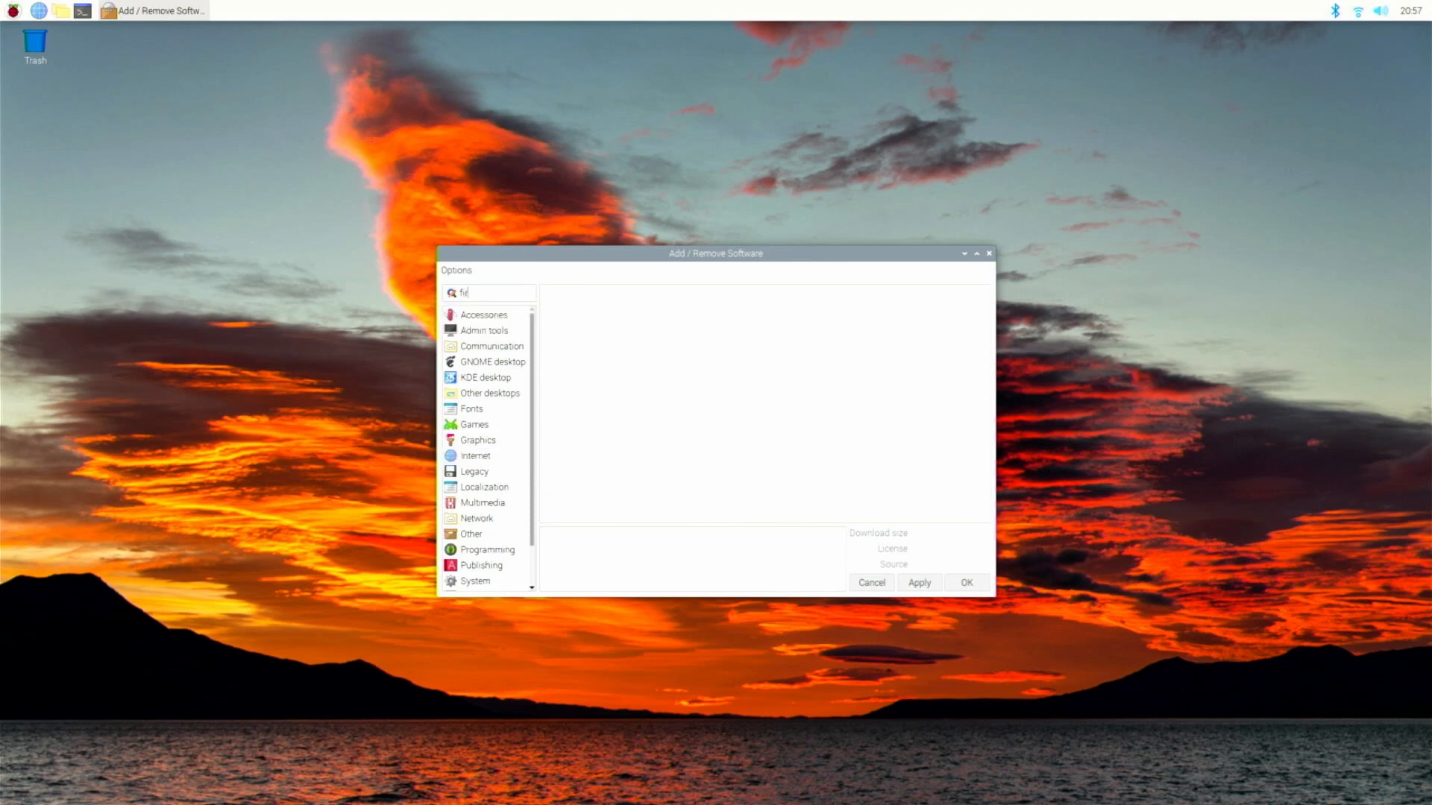
pyautogui.press('BackSpace')
pyautogui.press('BackSpace')
pyautogui.write('ox')
pyautogui.press('Return')
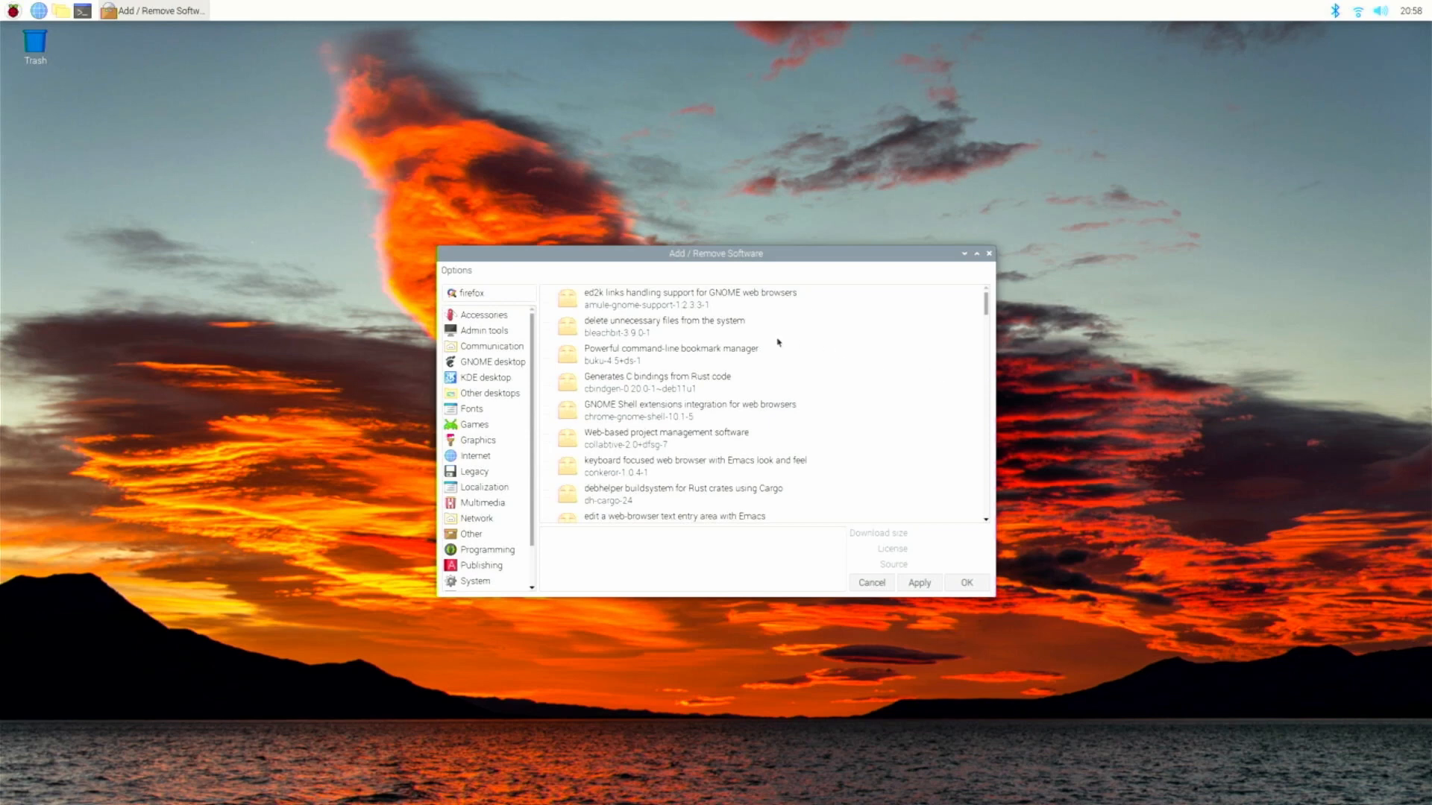
pyautogui.scroll(-3, 882, 380)
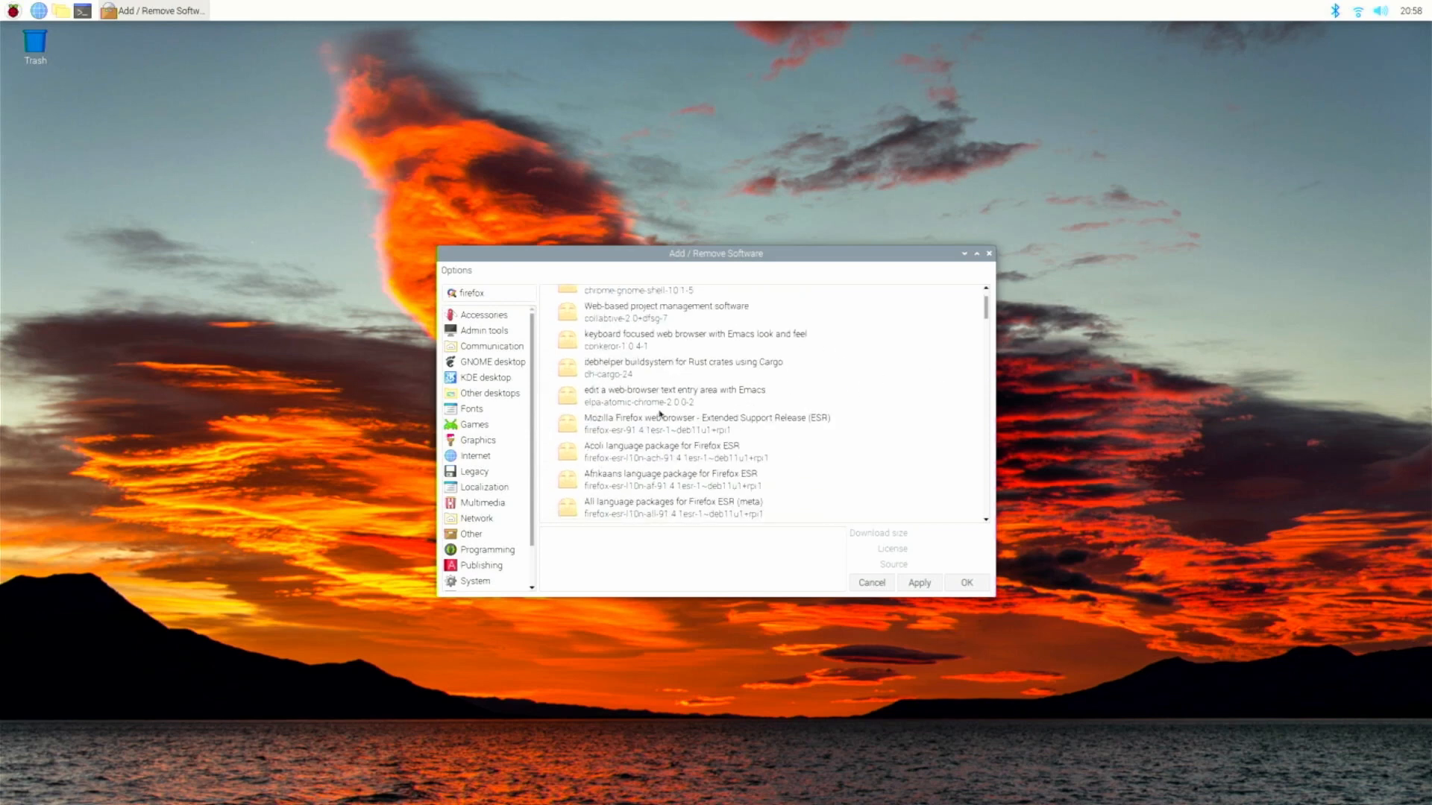
pyautogui.scroll(-5, 660, 414)
pyautogui.scroll(-10, 647, 454)
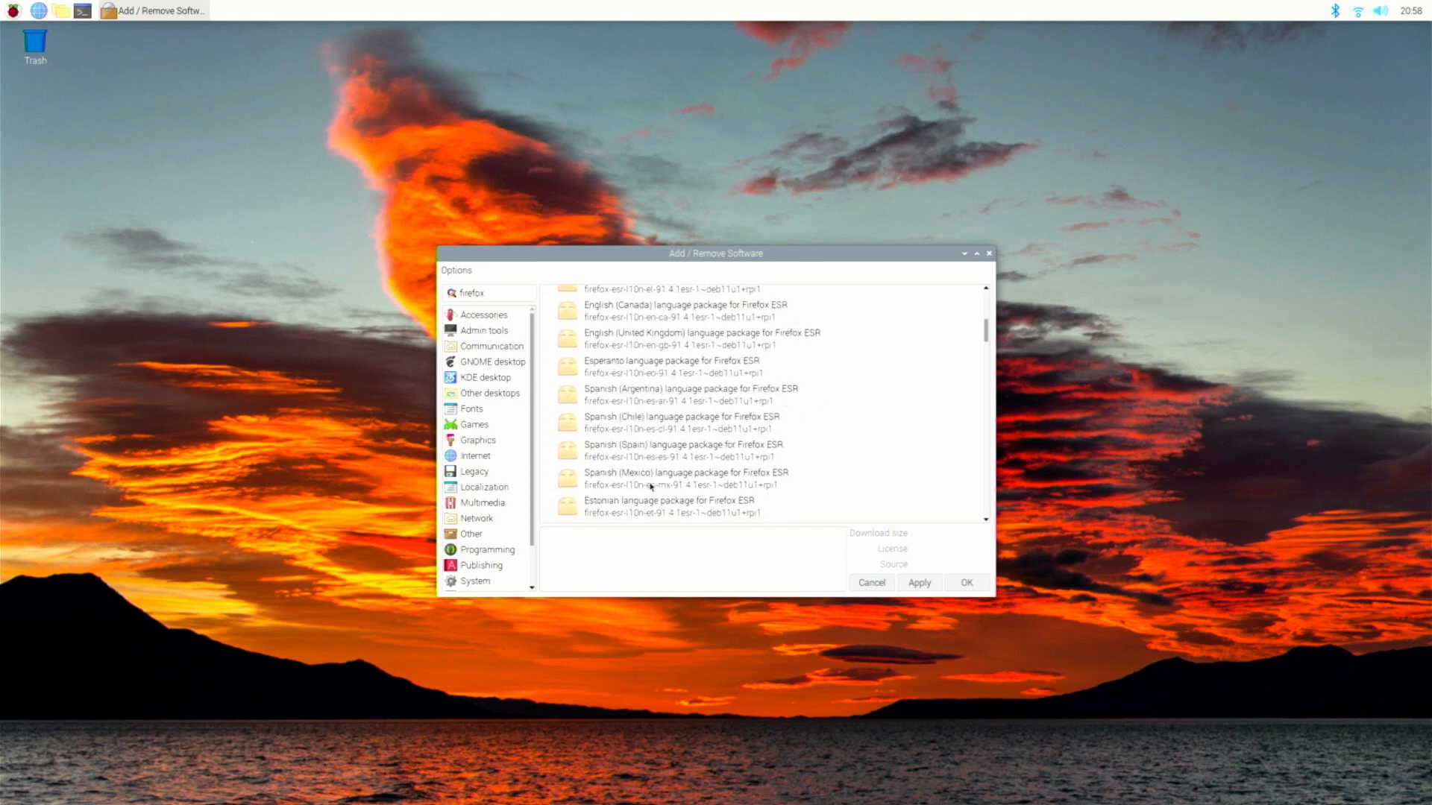
pyautogui.scroll(-15, 634, 366)
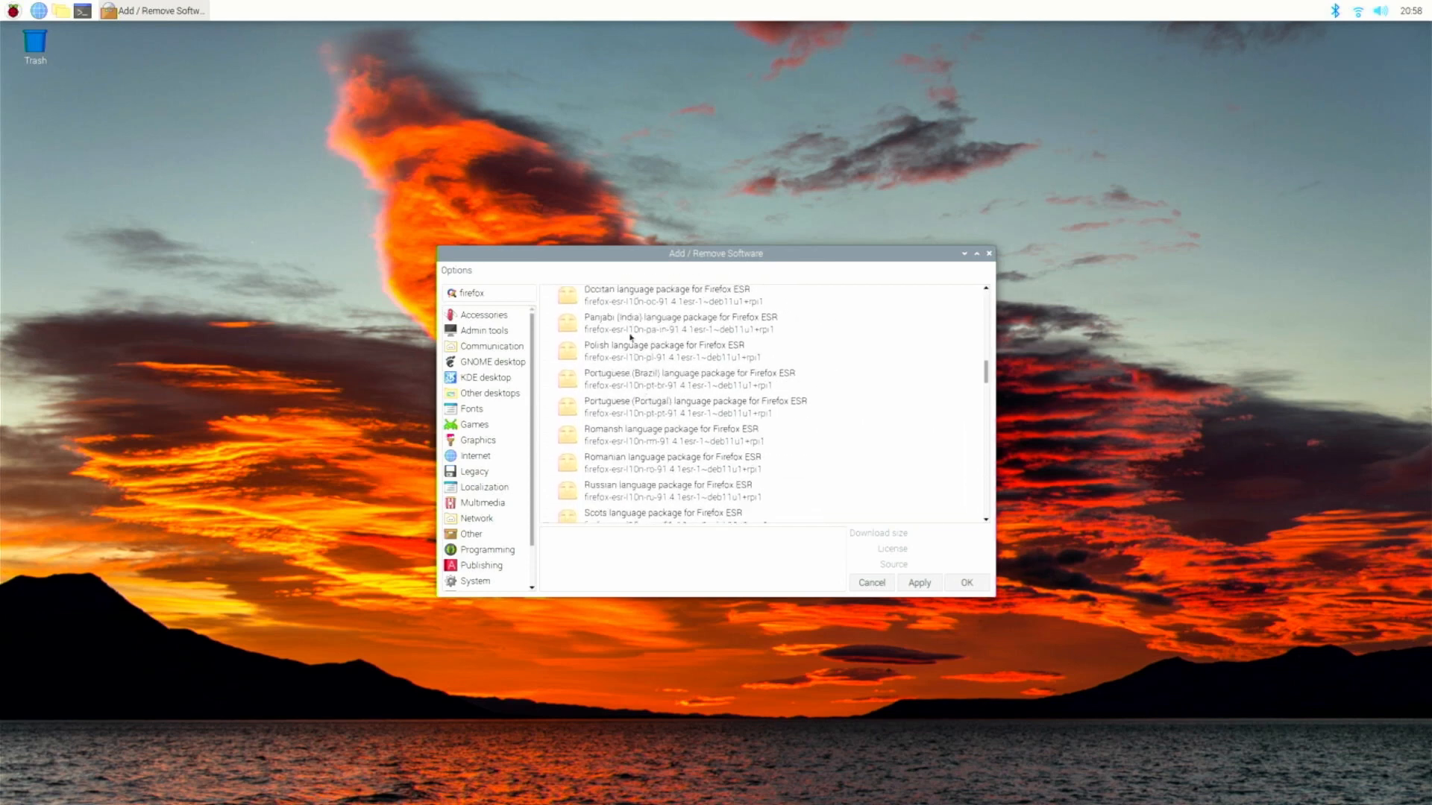
pyautogui.scroll(-10, 640, 411)
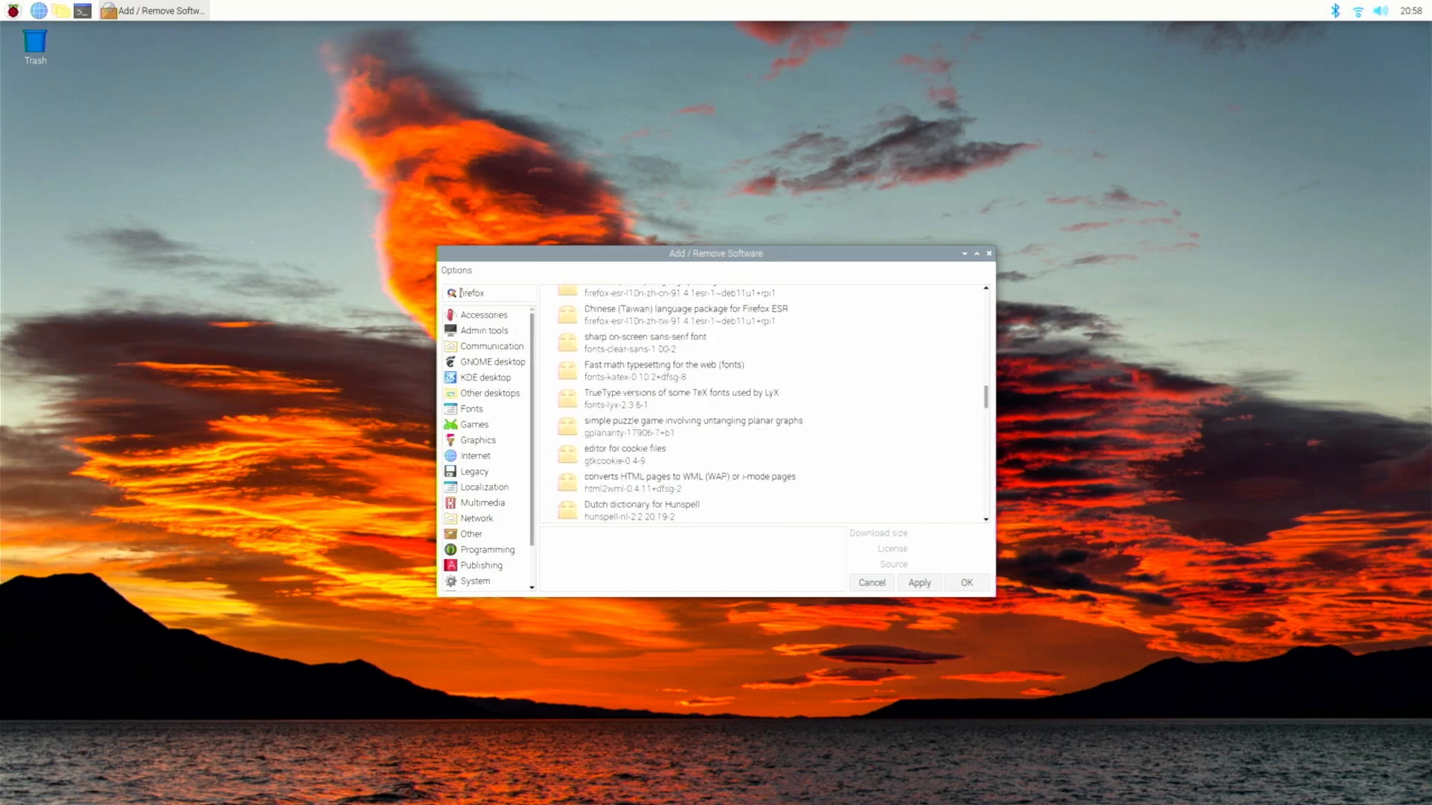
# - Search the software packages for "mozilla firefox" and look through the matching entries for the browser itself
pyautogui.write('mozilla')
pyautogui.press('Return')
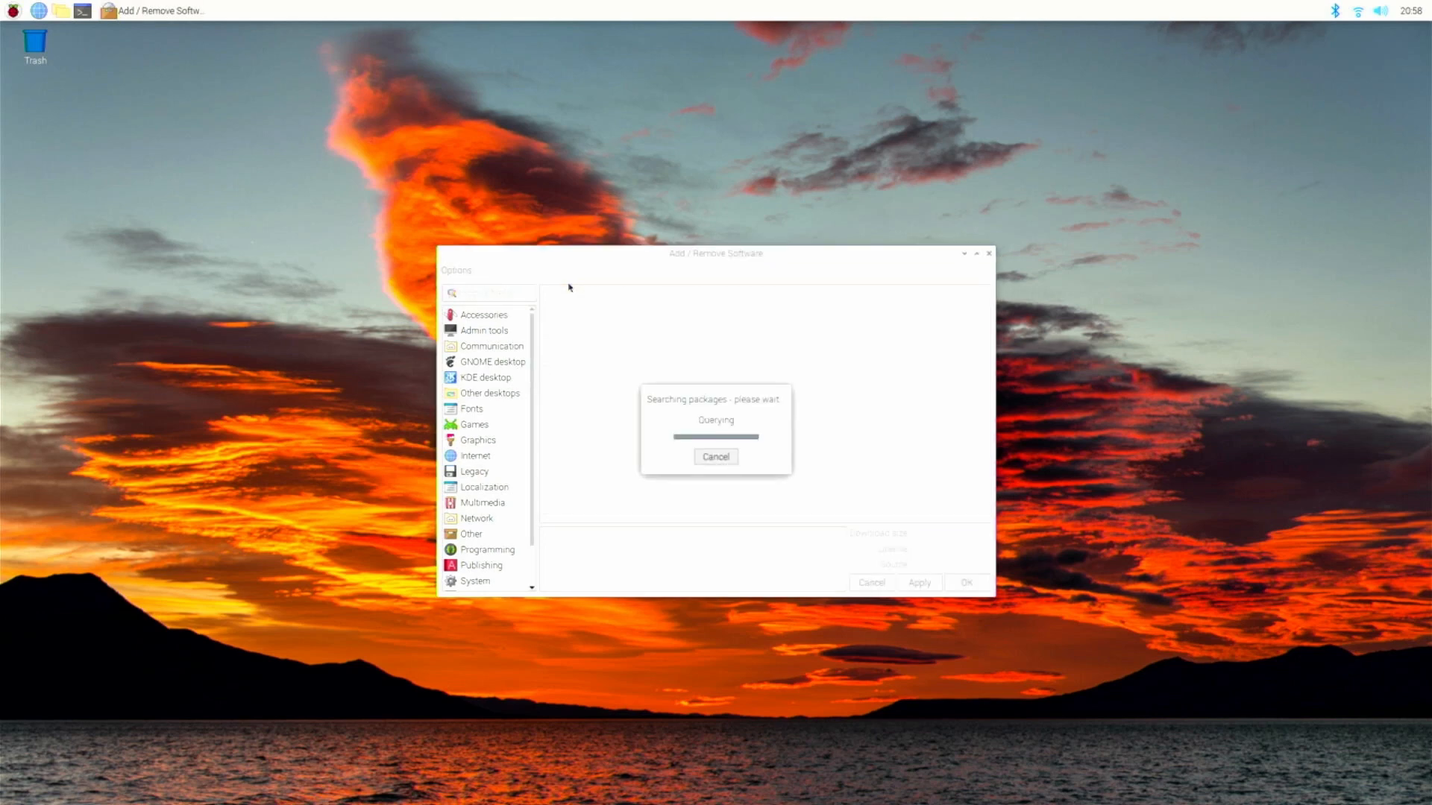
pyautogui.scroll(-10, 790, 347)
pyautogui.scroll(-15, 816, 417)
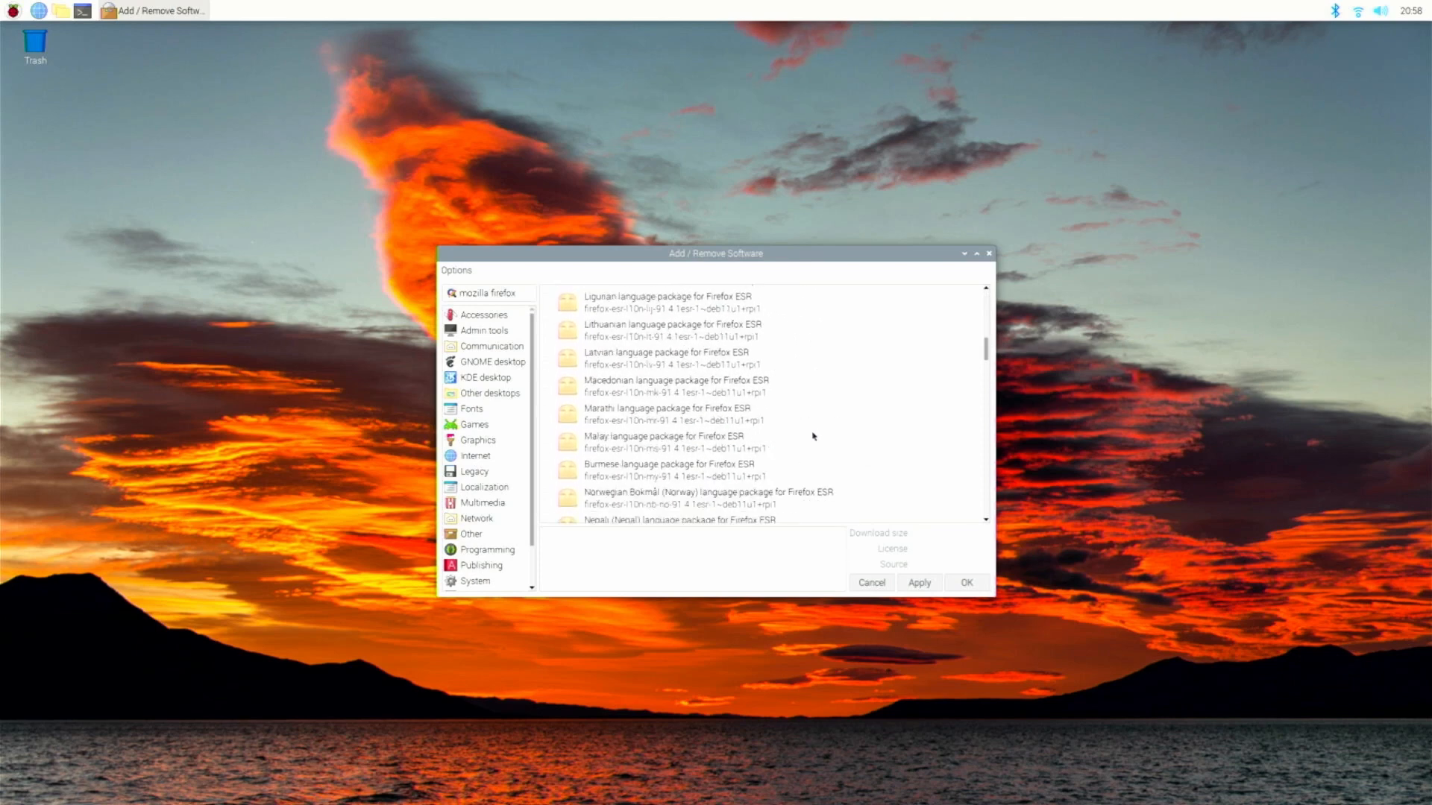
pyautogui.scroll(-10, 616, 448)
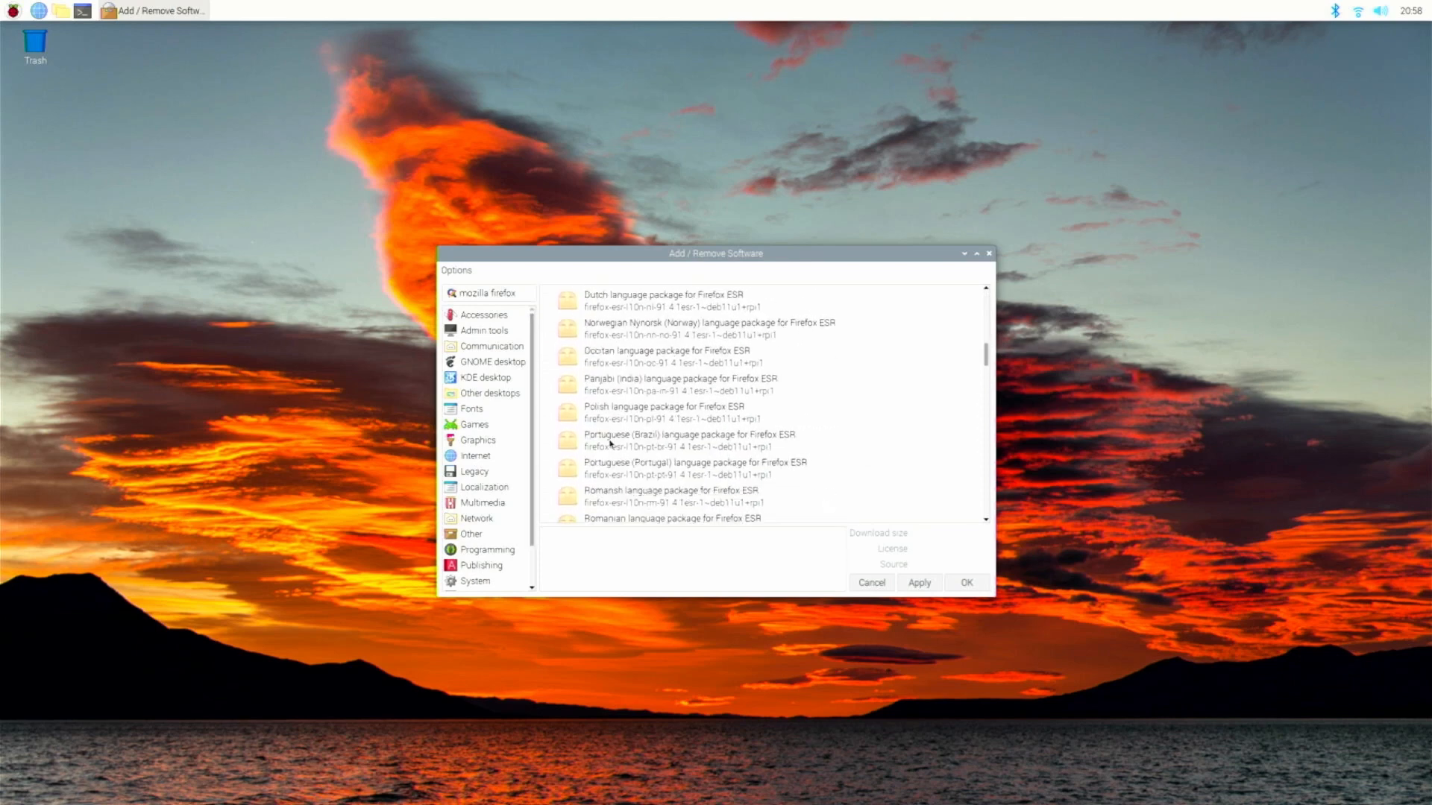
pyautogui.scroll(-2, 619, 440)
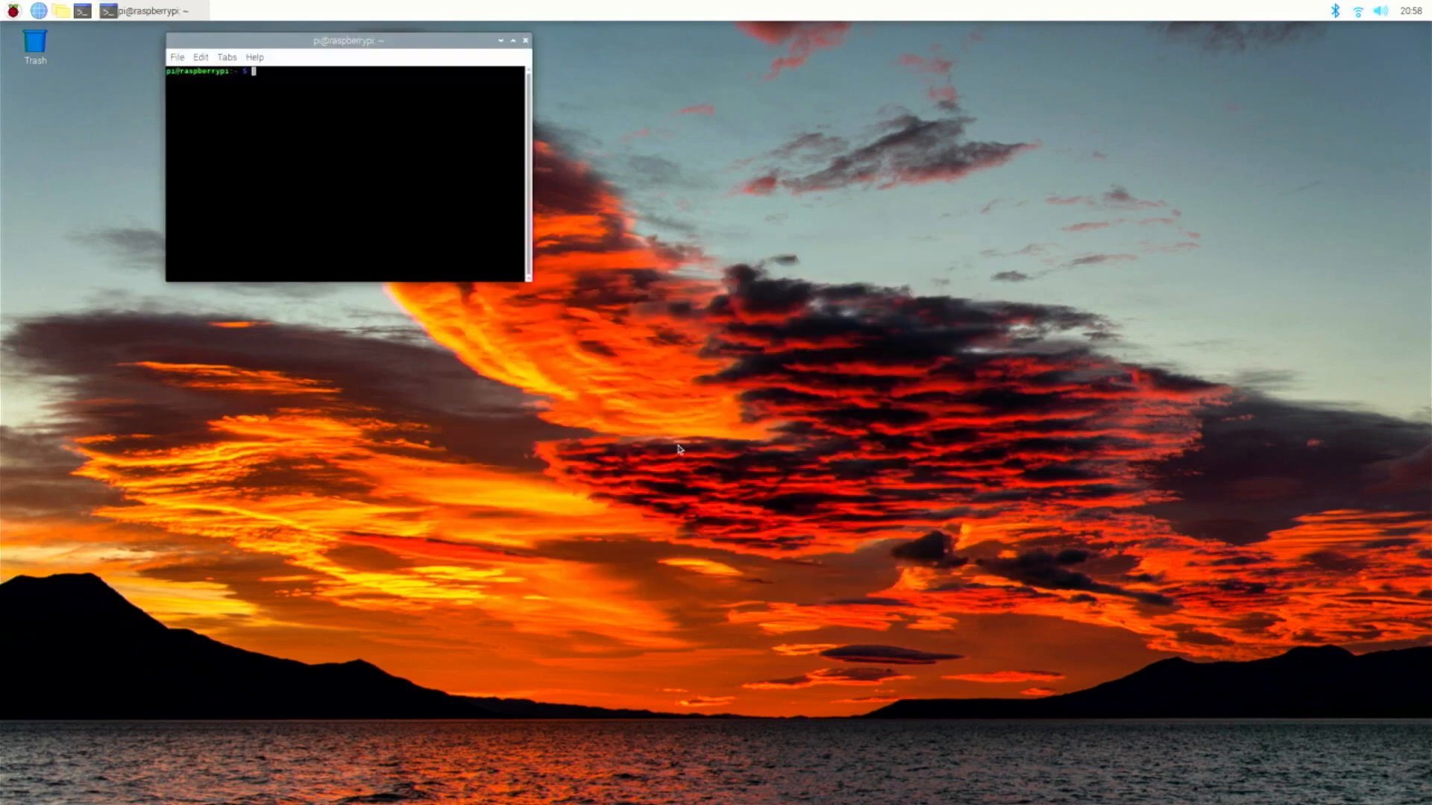
# - Install the firefox-esr package with apt in the terminal, then launch Firefox ESR
pyautogui.write('sudo apt install firefox-esr')
pyautogui.press('Return')
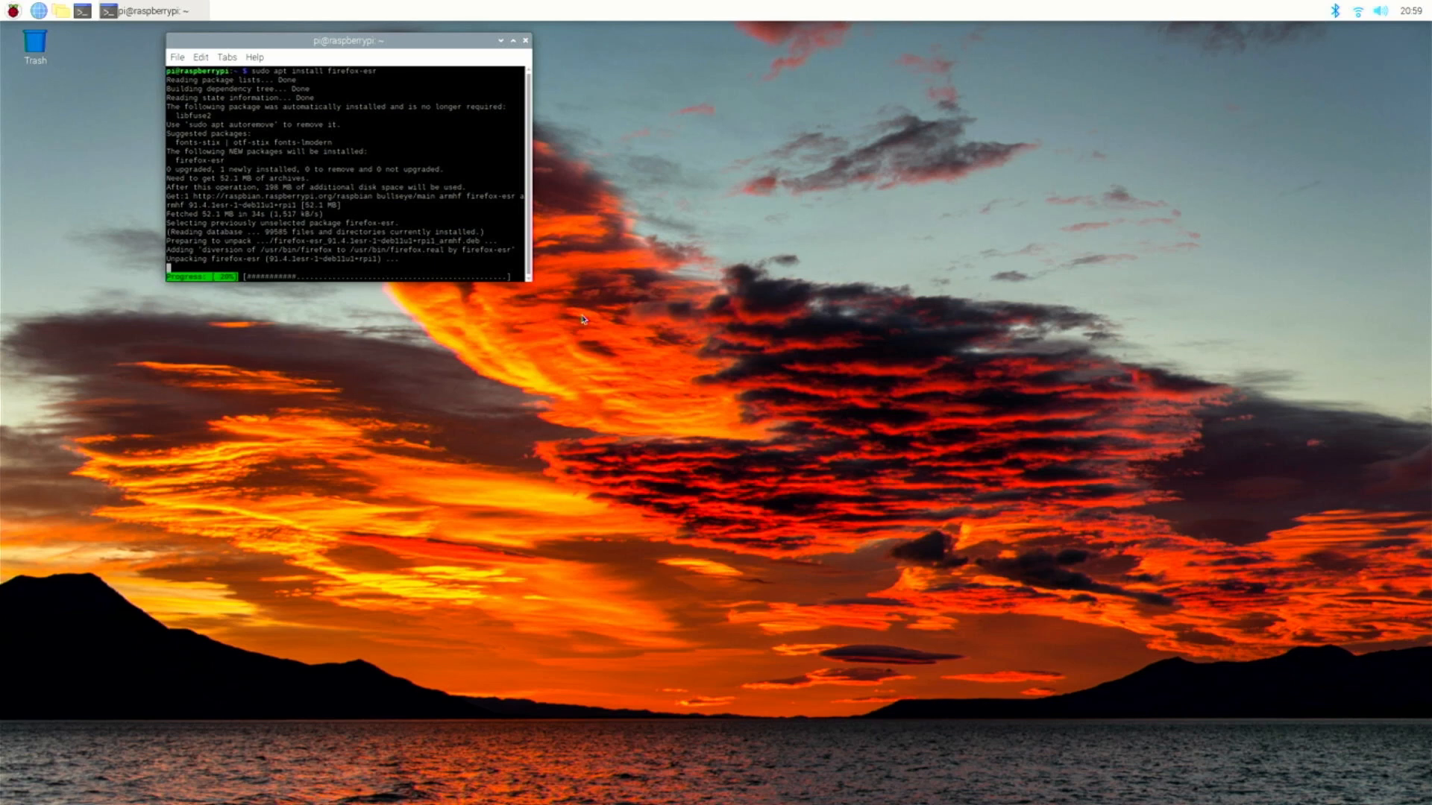
pyautogui.click(13, 10)
pyautogui.moveTo(67, 54)
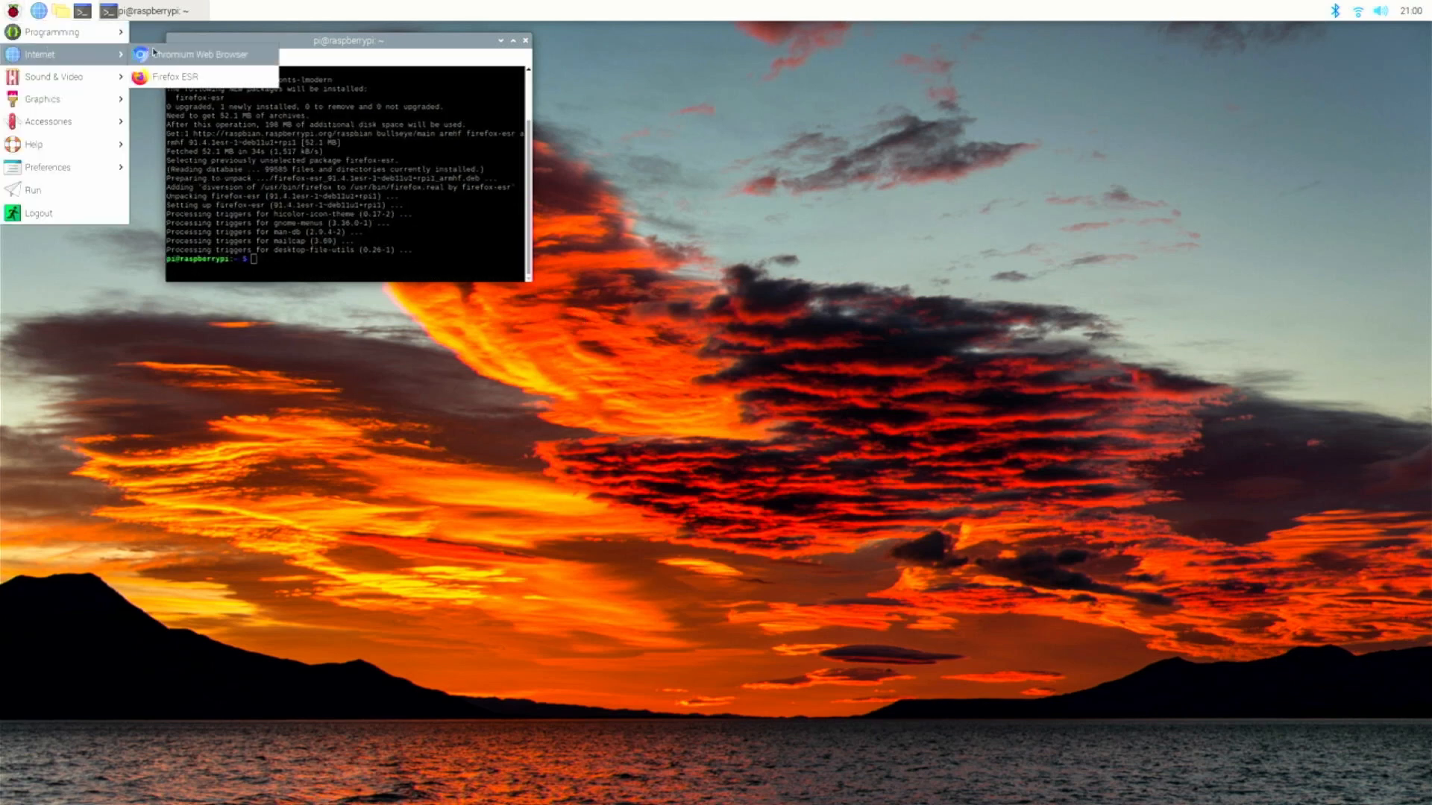
pyautogui.click(235, 77)
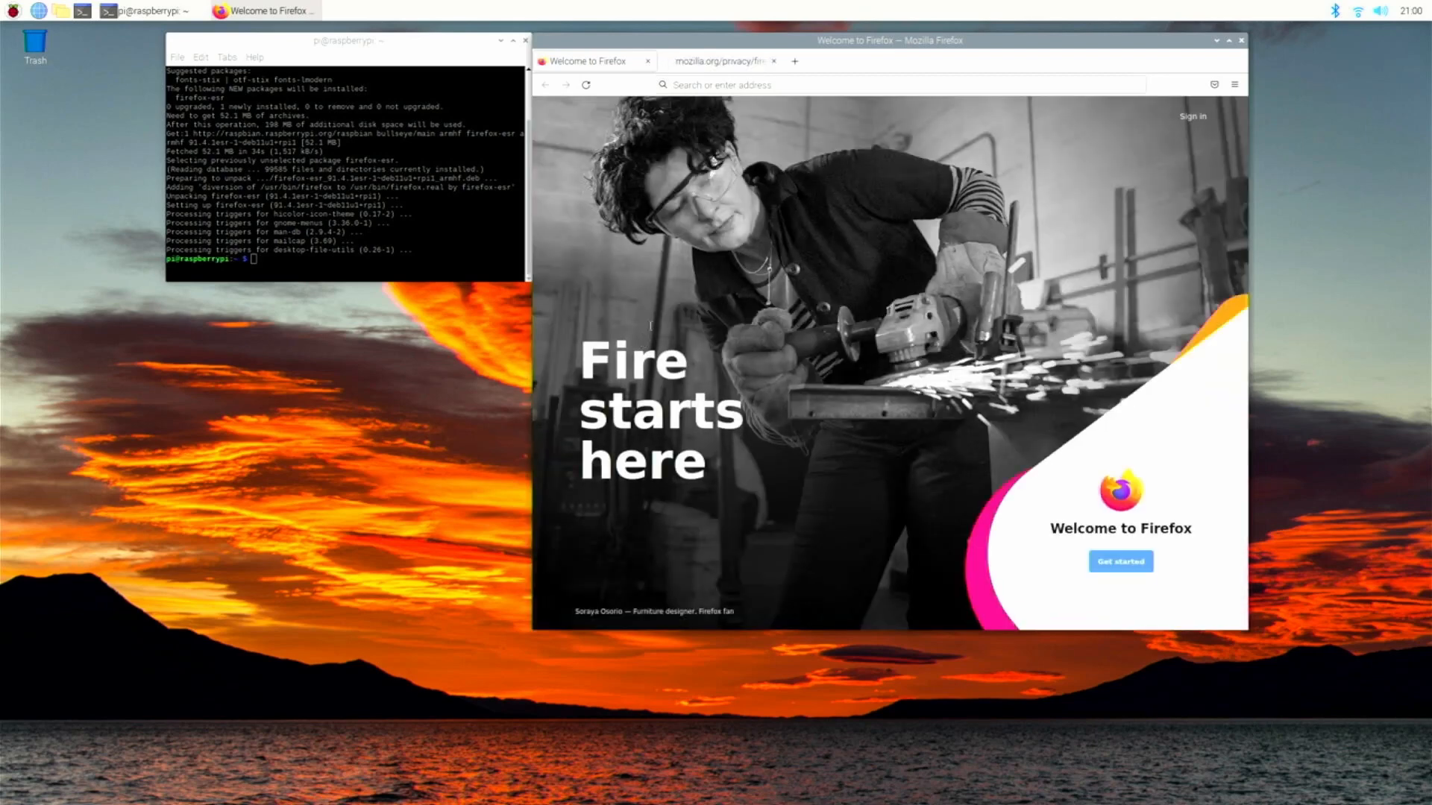
# - Close the mozilla.org privacy page in Firefox and go to duckduckgo.com
pyautogui.click(723, 61)
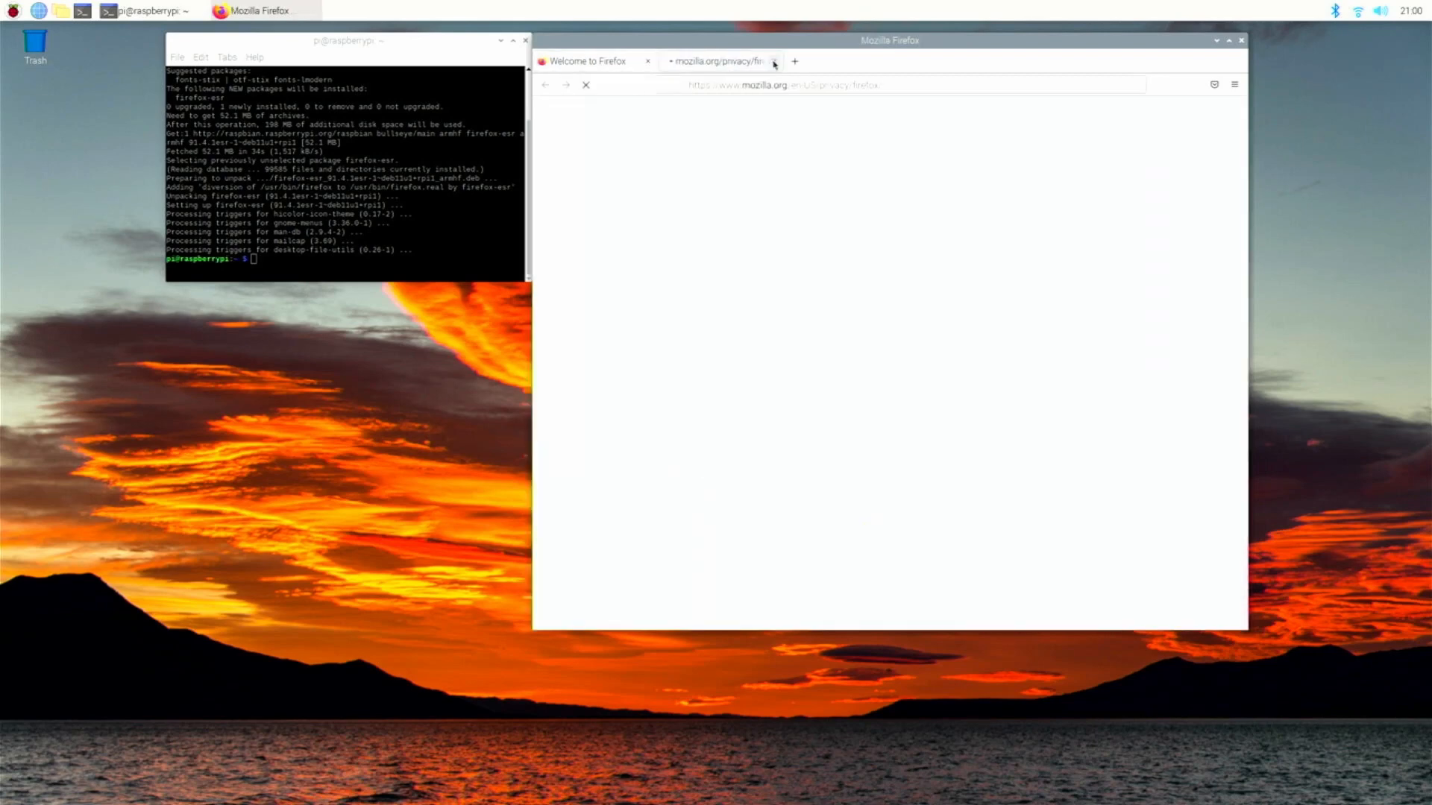
pyautogui.click(773, 61)
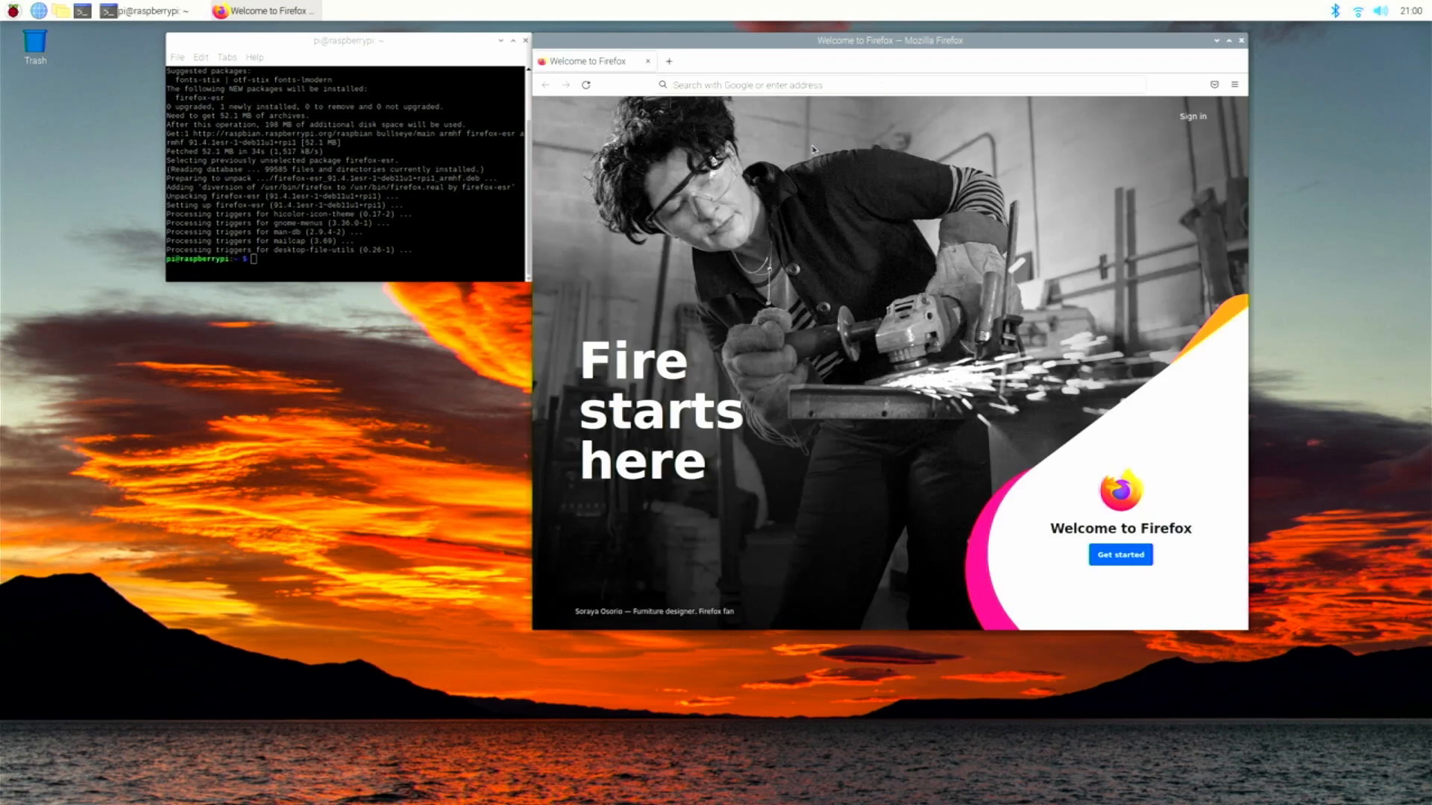
pyautogui.click(823, 86)
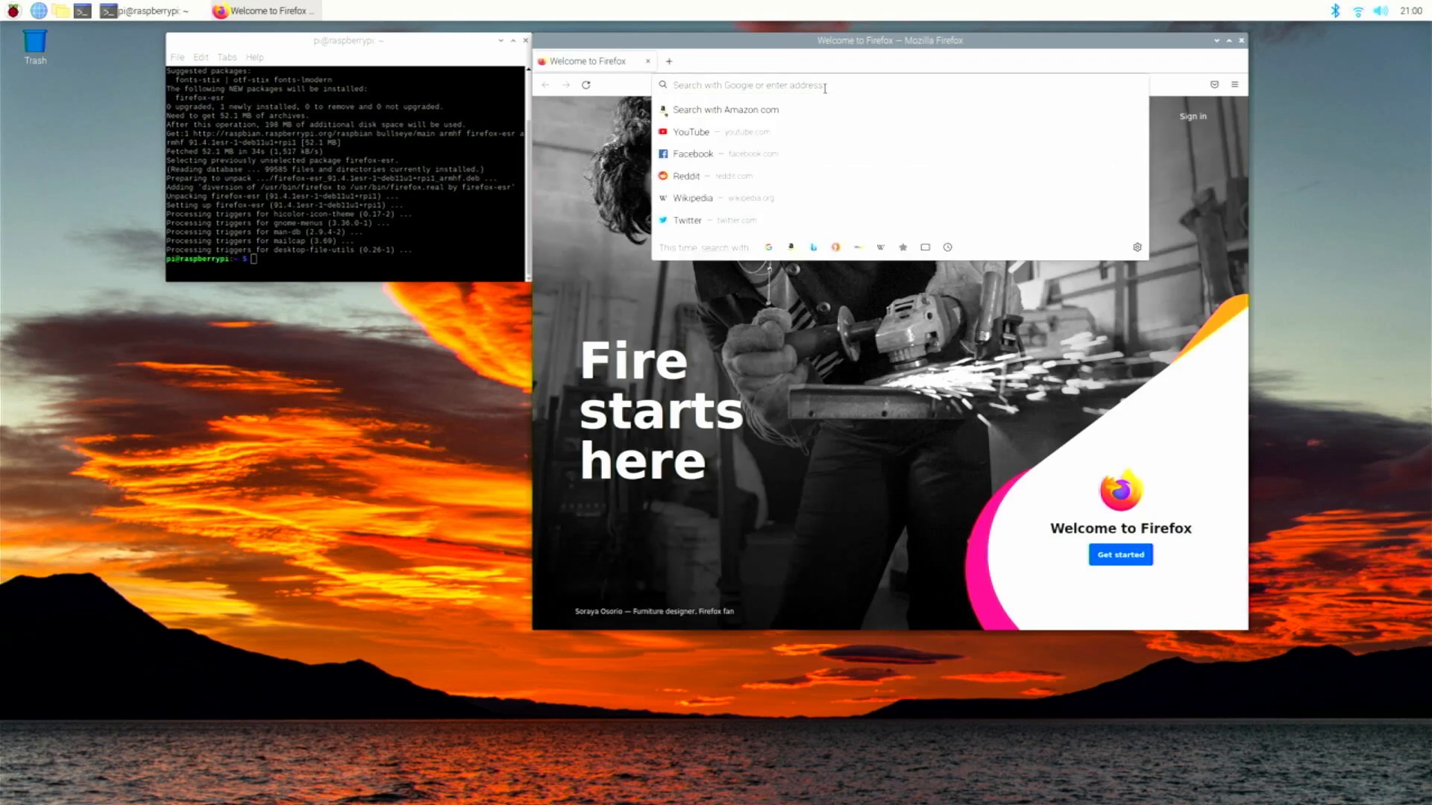
pyautogui.write('duckduckgo.com')
pyautogui.press('Return')
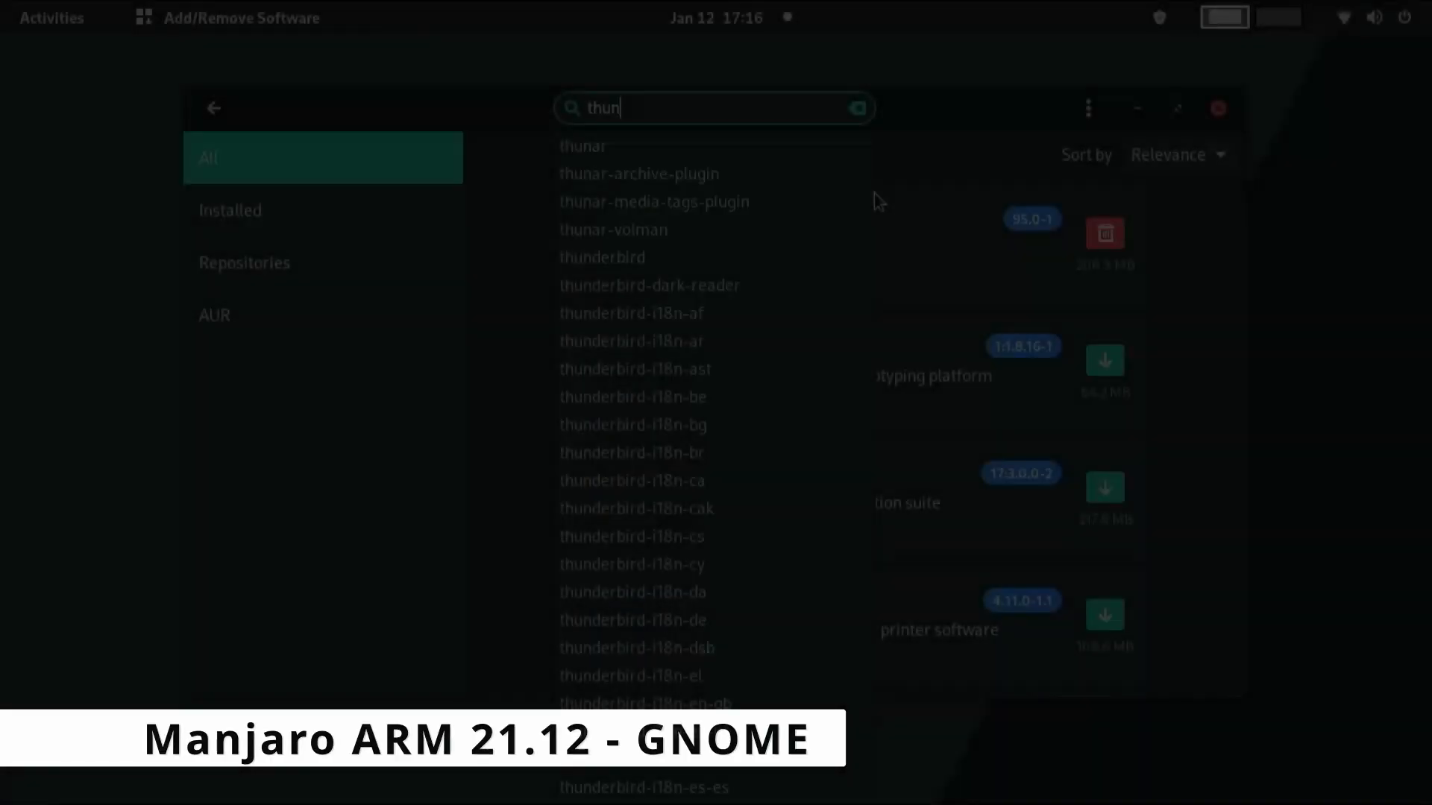
# - Switch to Manjaro's Add/Remove Software, find "thunderbird" and install the Thunderbird package without the optional libotr dependency
pyautogui.write('derbird')
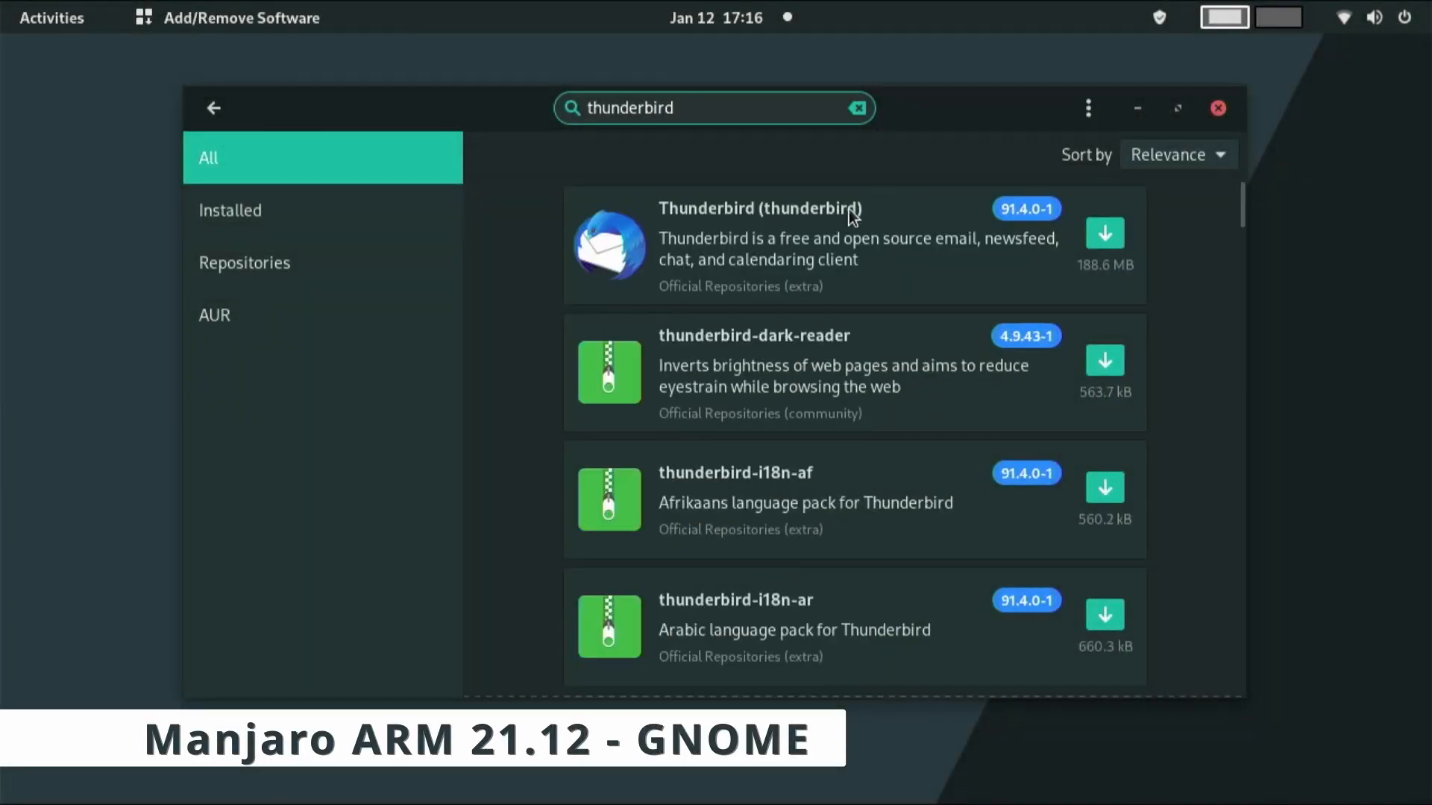
pyautogui.click(1103, 237)
pyautogui.click(1141, 671)
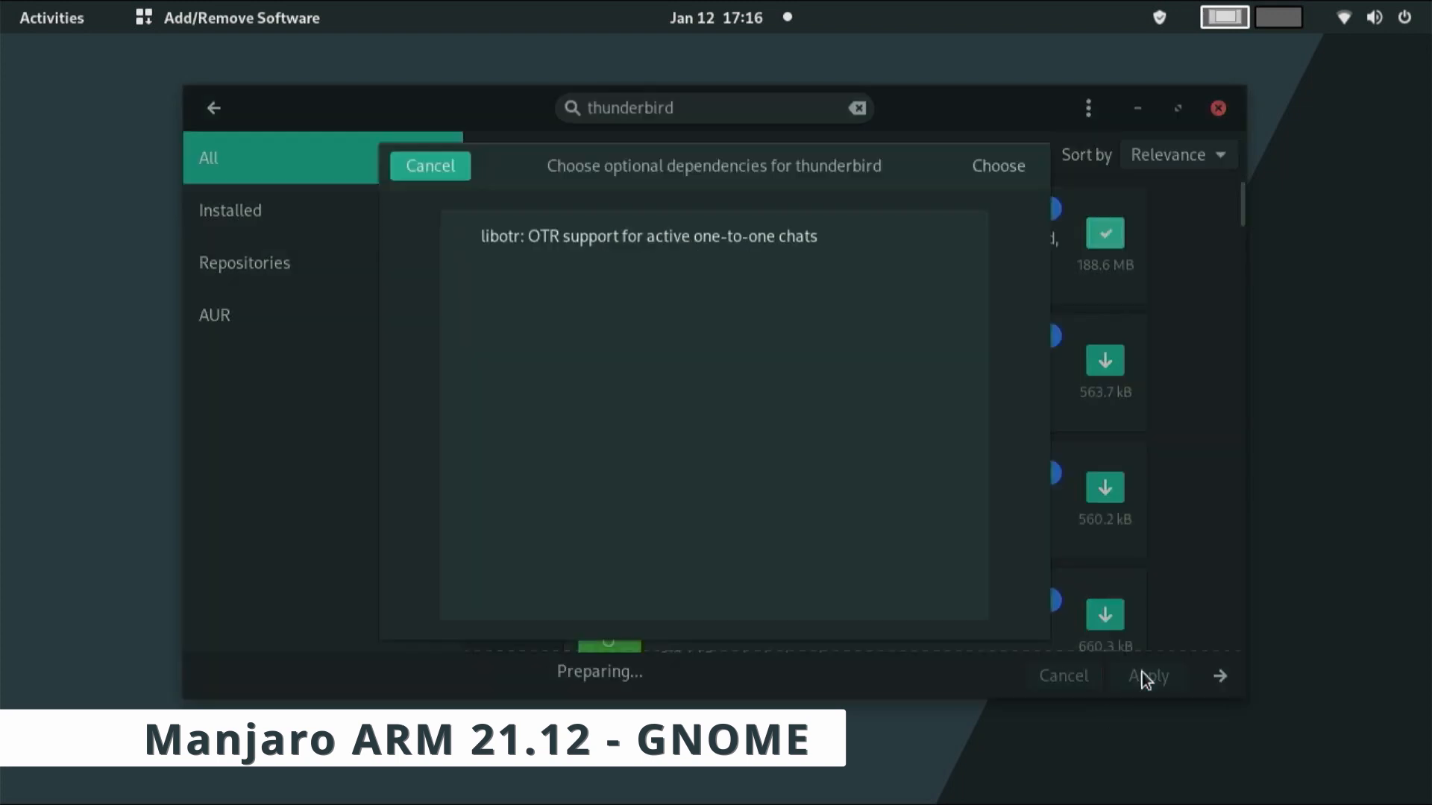
pyautogui.click(999, 167)
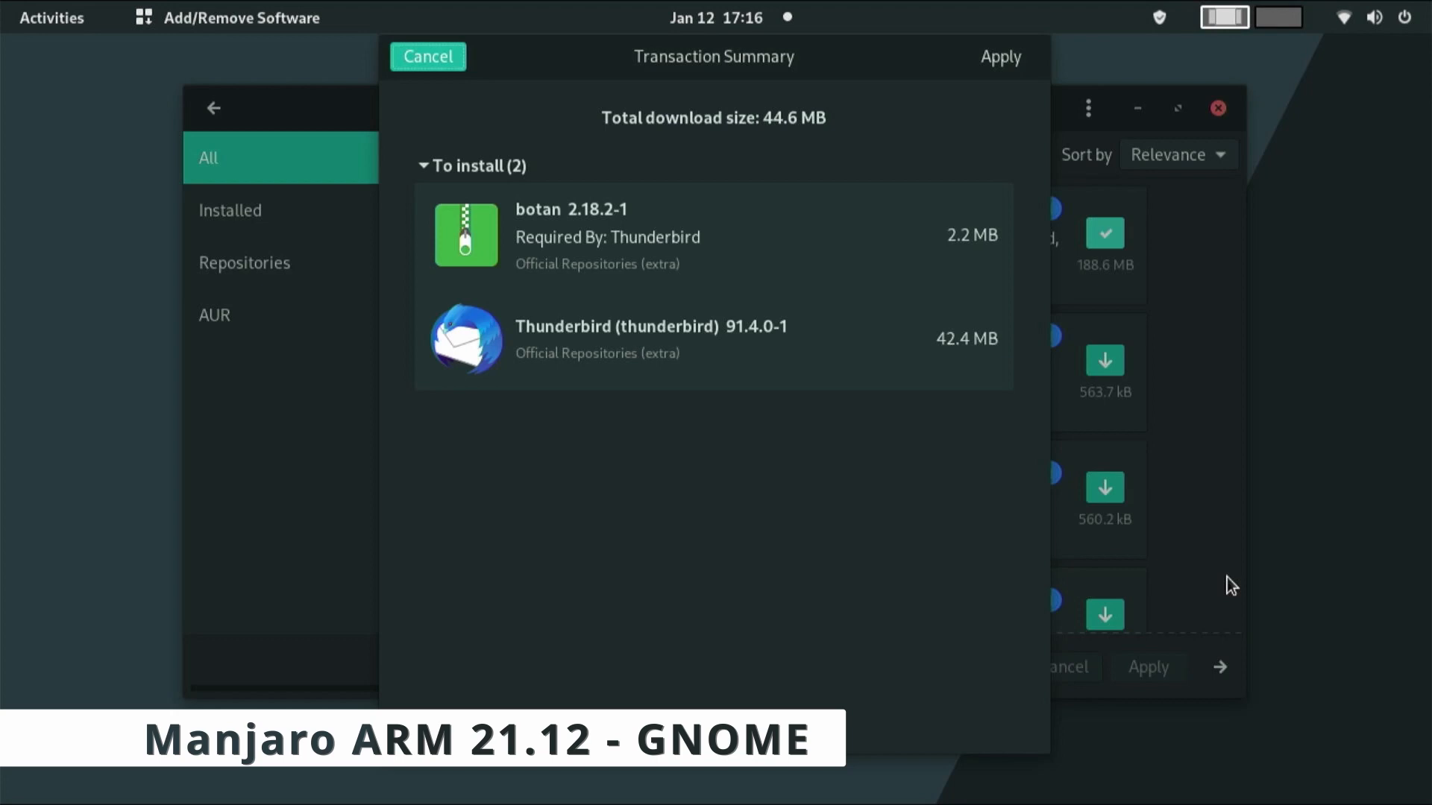
pyautogui.click(984, 60)
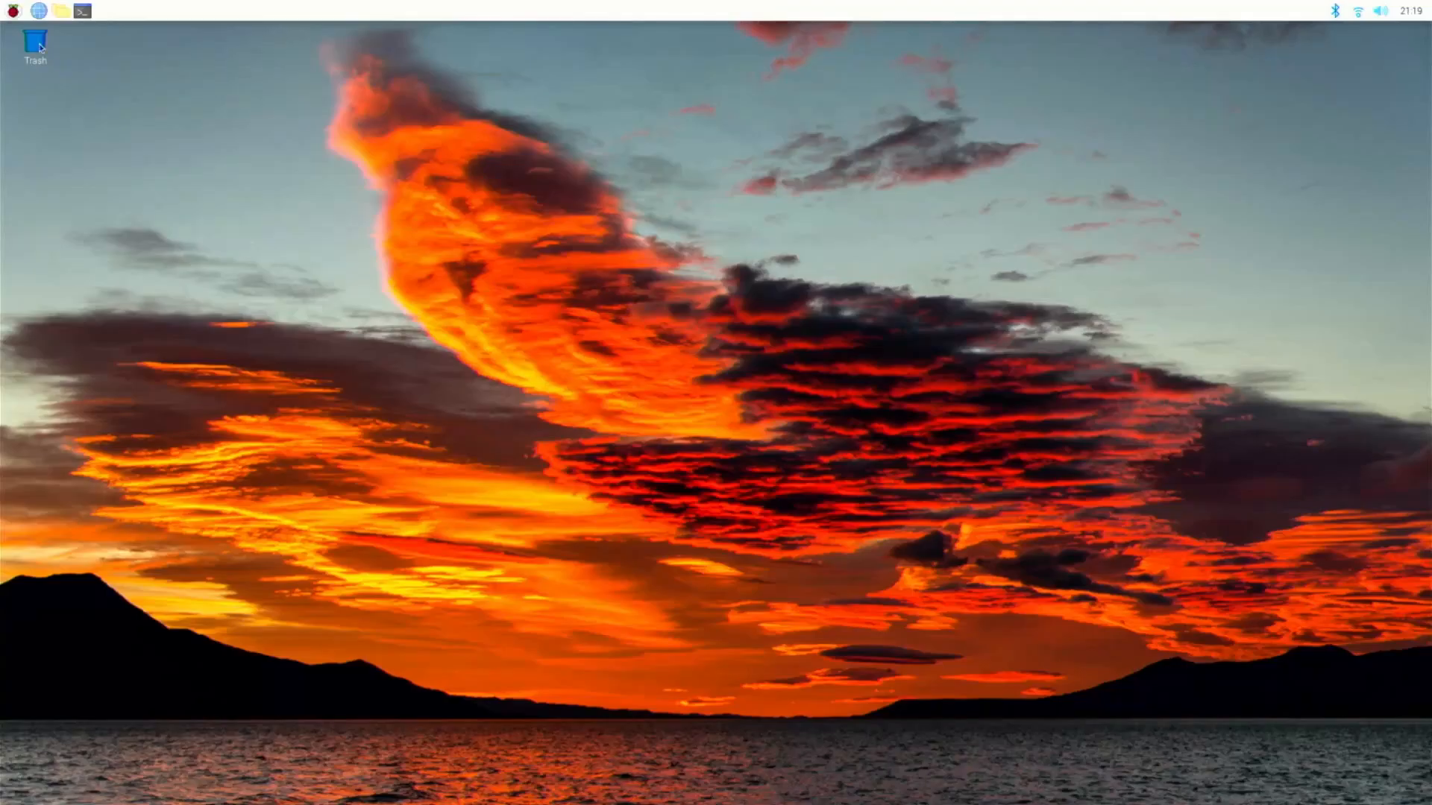
pyautogui.click(13, 10)
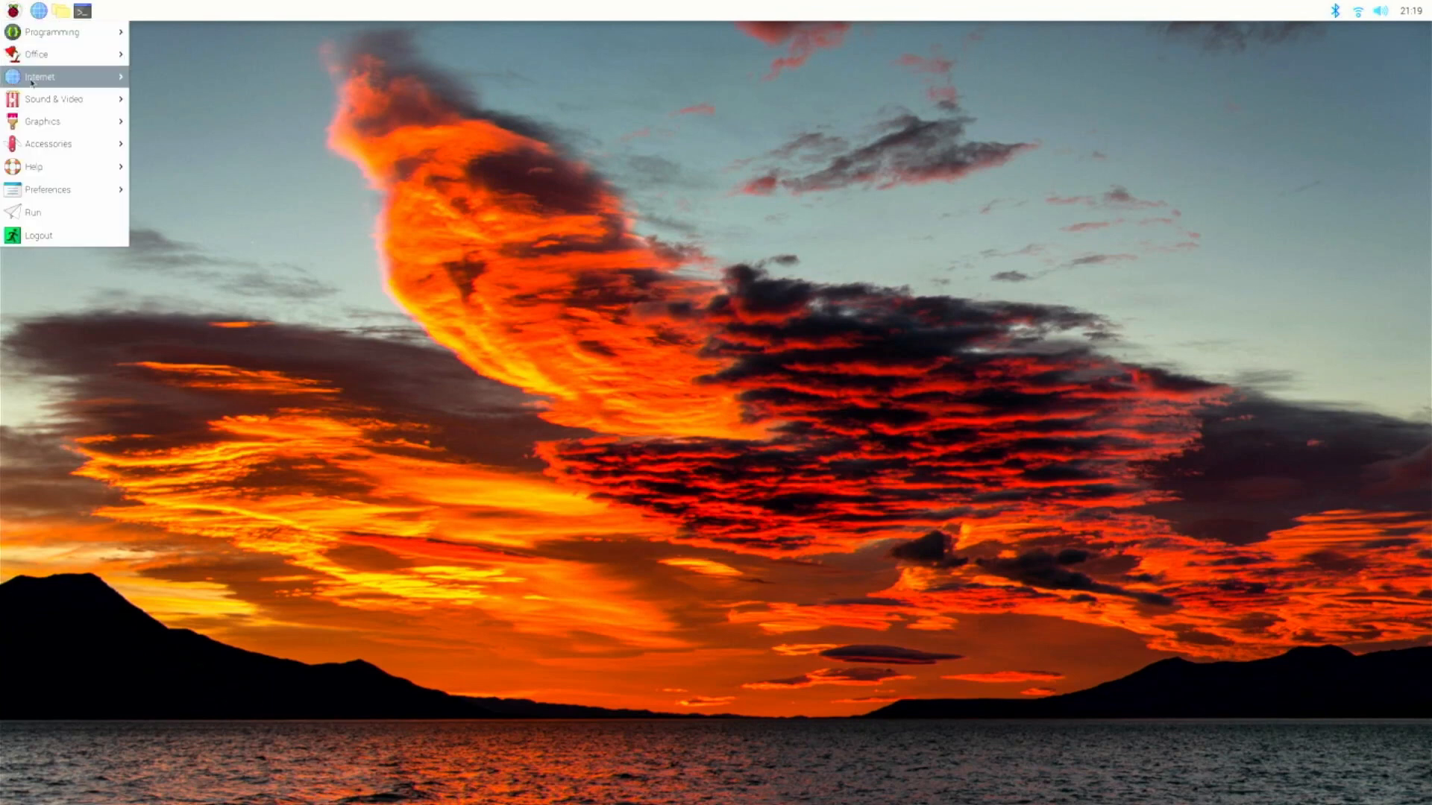
pyautogui.moveTo(71, 193)
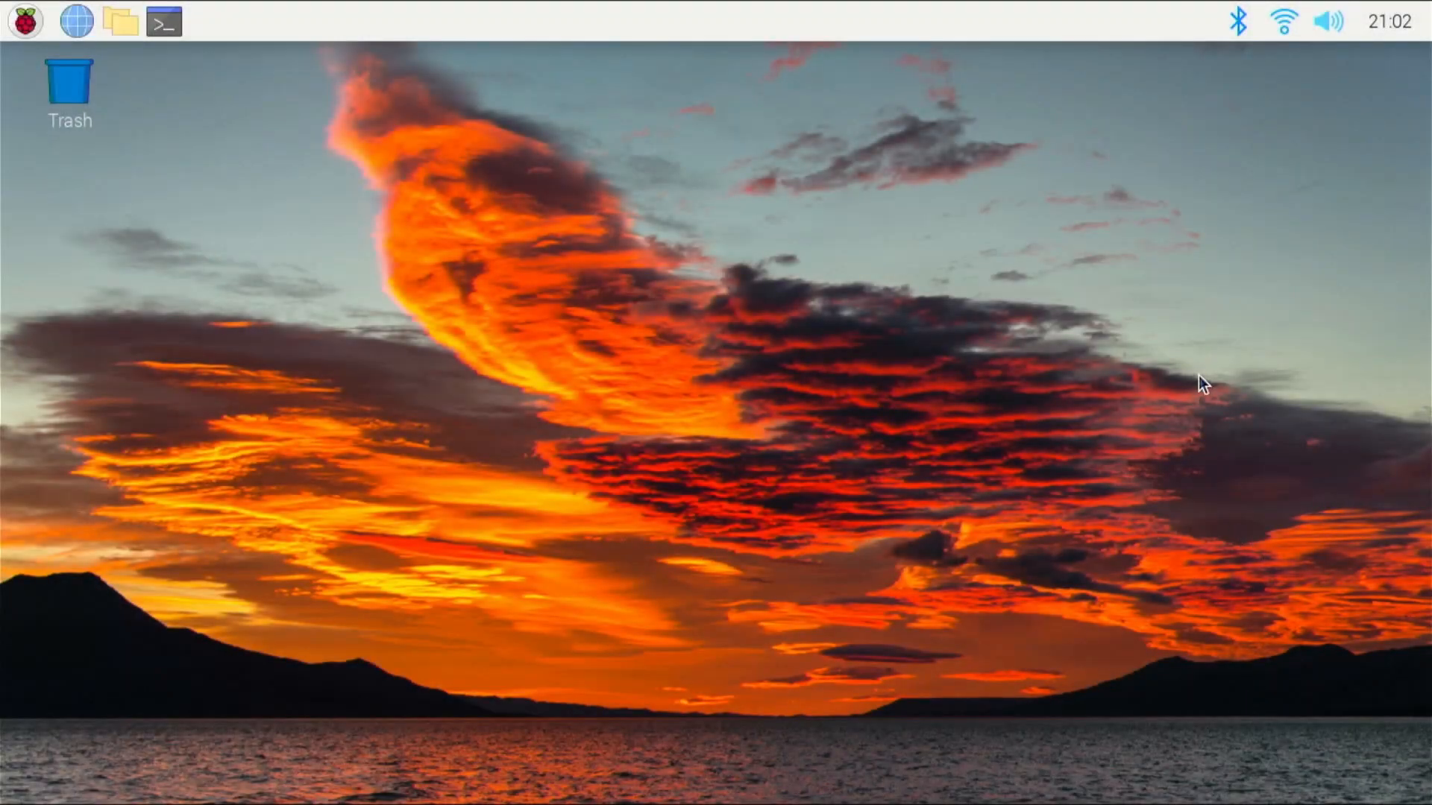
# - Set the format of the Raspberry Pi desktop panel's digital clock to %r
pyautogui.click(1407, 18)
pyautogui.rightClick(1407, 18)
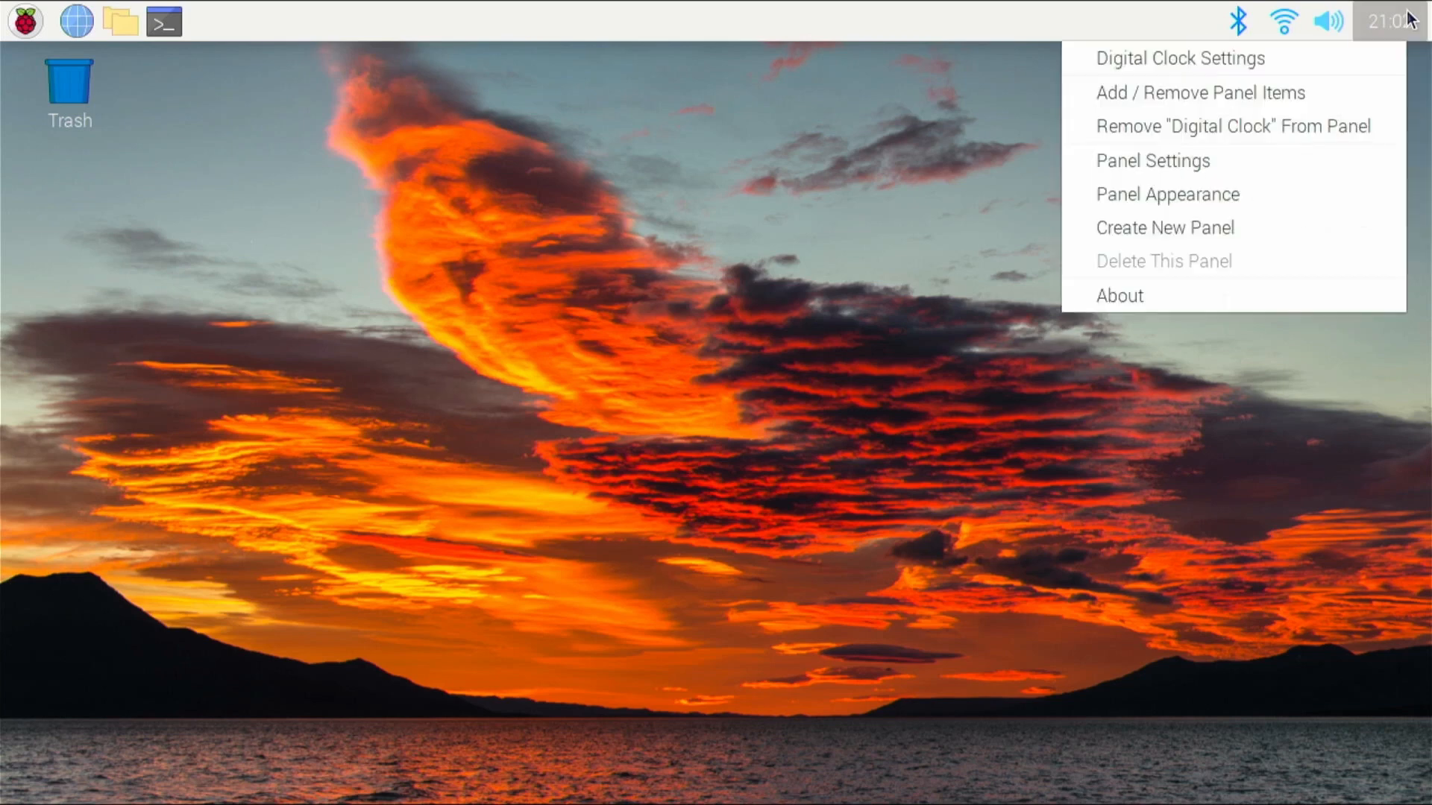
pyautogui.click(1283, 63)
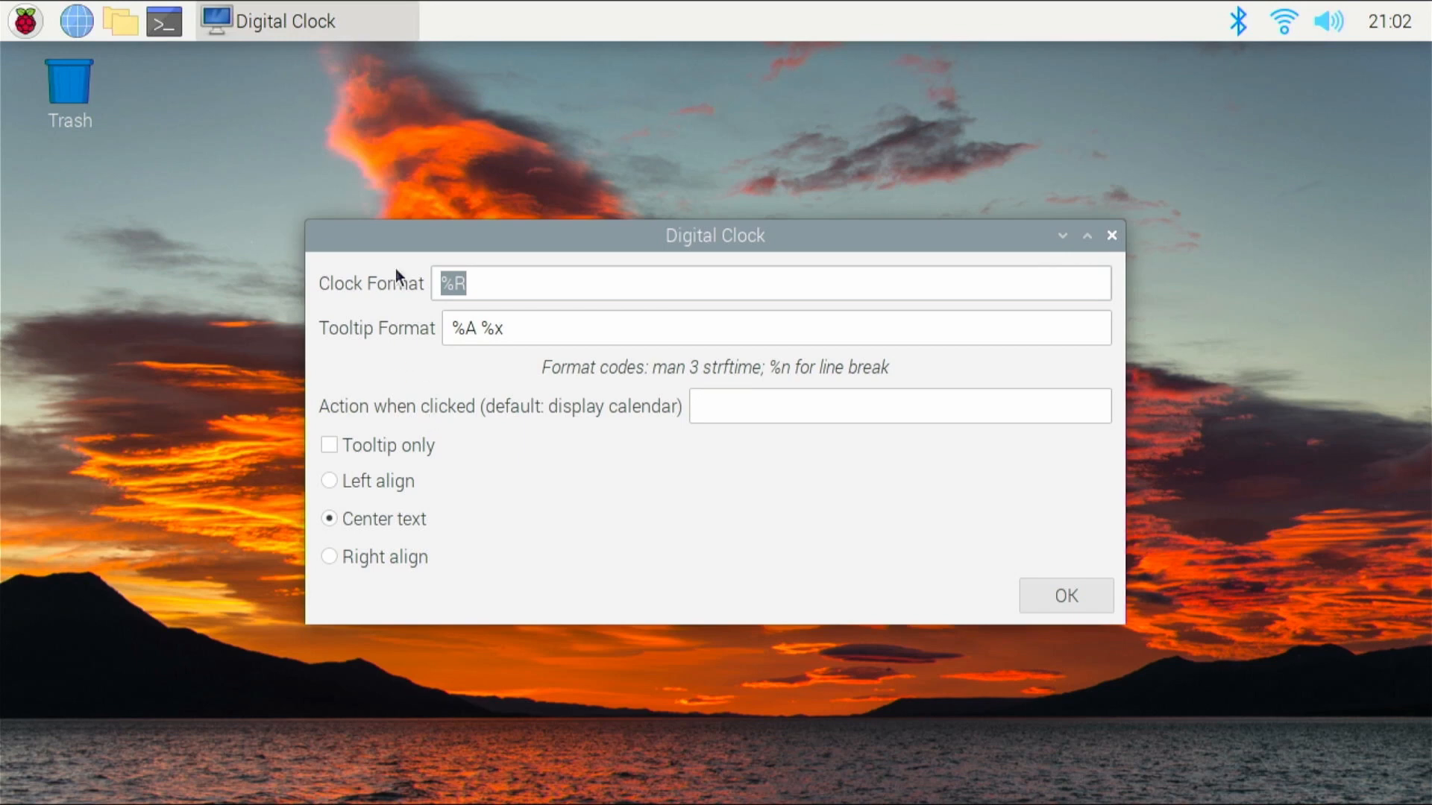
pyautogui.click(512, 275)
pyautogui.press('BackSpace')
pyautogui.write('r')
pyautogui.click(1067, 595)
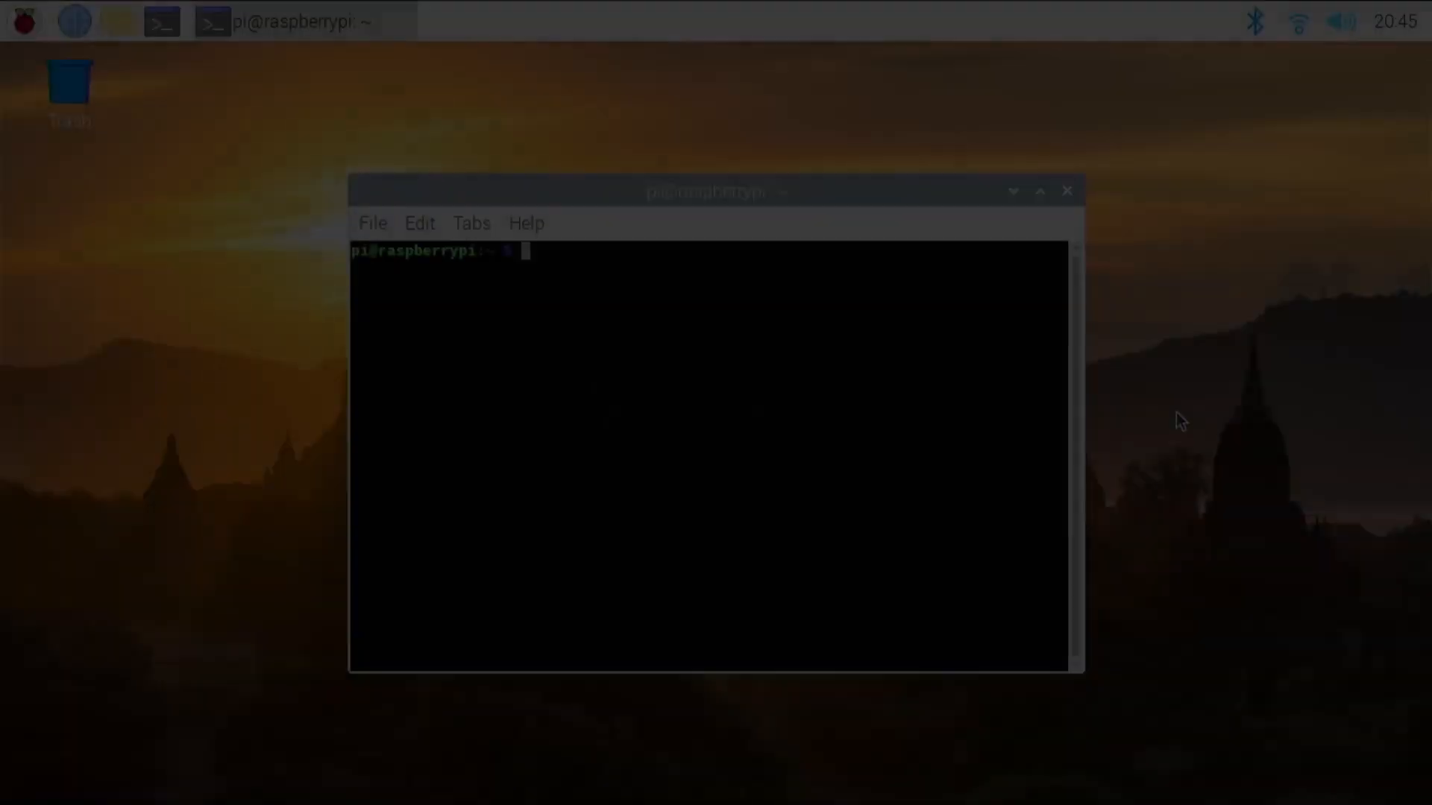
# - Upgrade the system's packages from the terminal with "sudo apt dist-upgrade"
pyautogui.write('sudo')
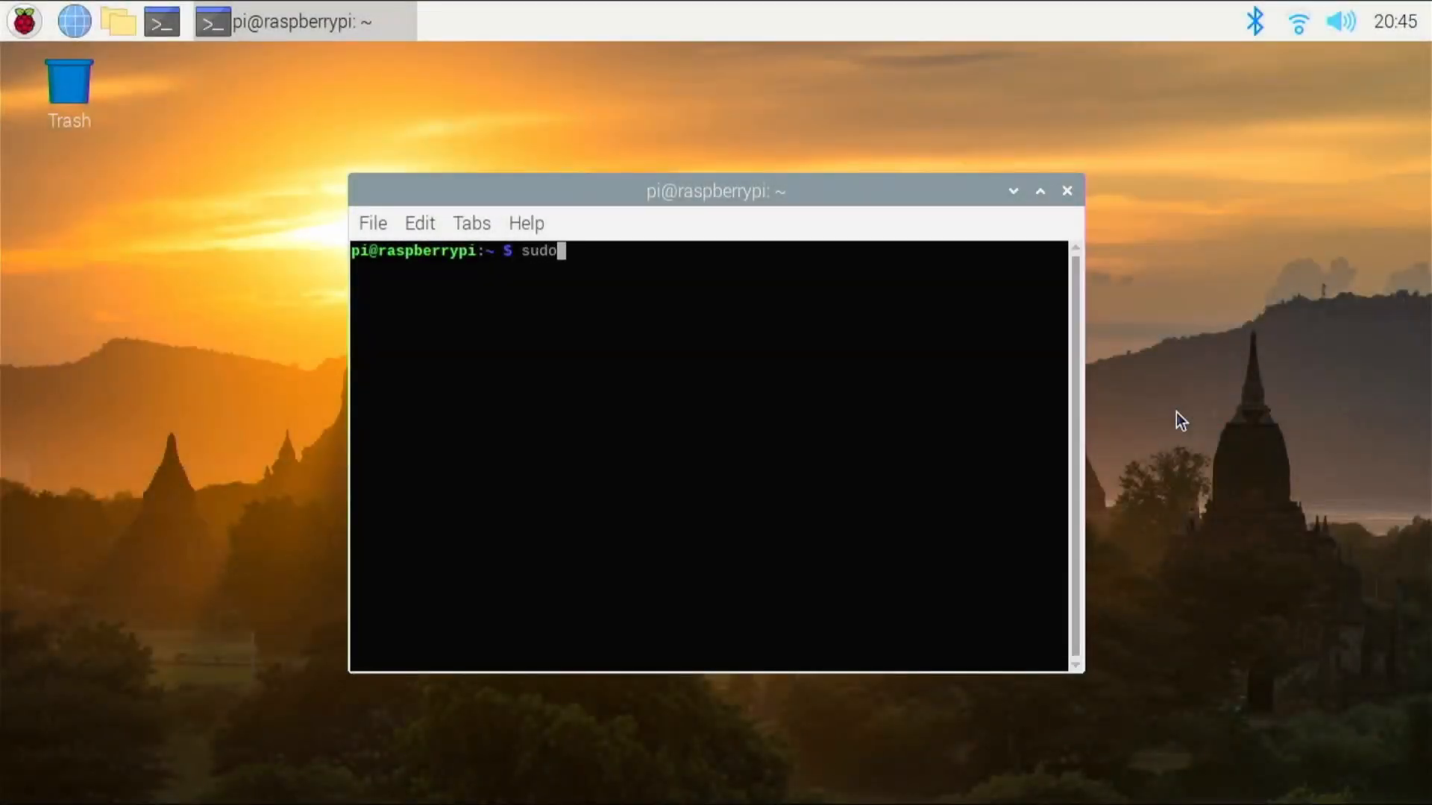
pyautogui.write(' apt dist-u')
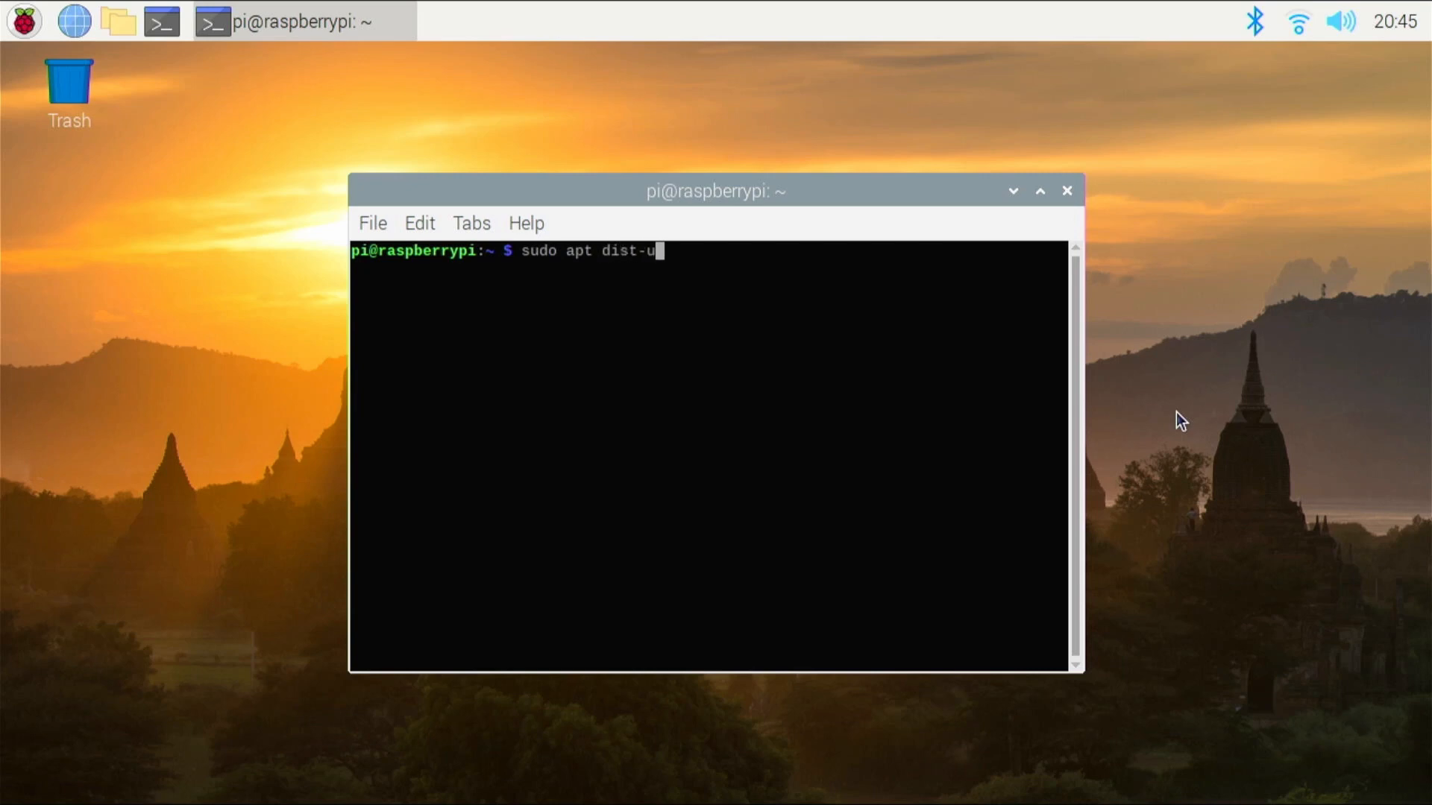
pyautogui.write('pgrade')
pyautogui.press('Return')
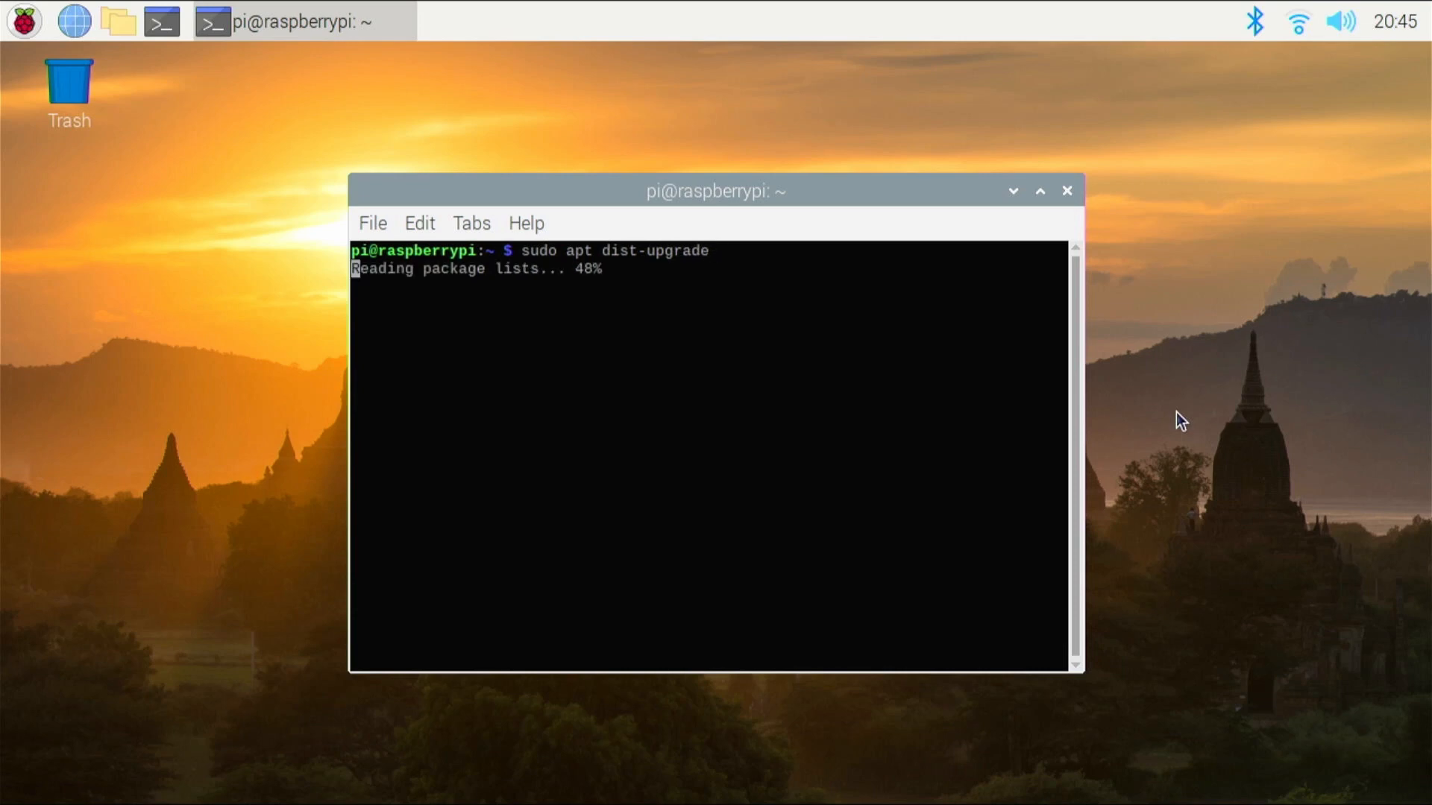